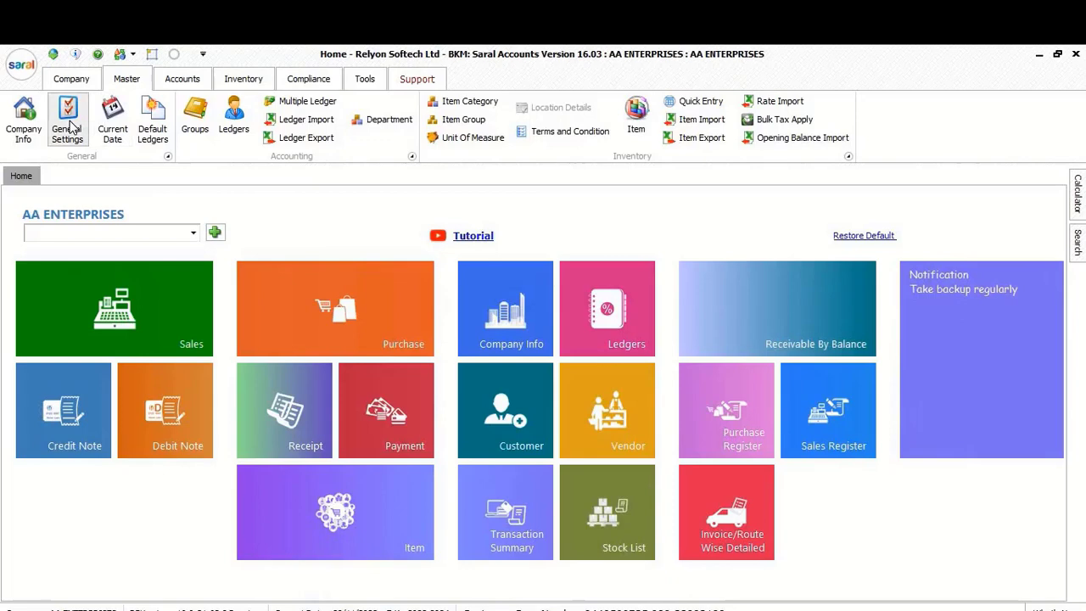
# Step: Enable WhatsApp sending with authentication in Push E-Mail/SMS settings, keeping Chrome Driver as browser
pyautogui.click(72, 126)
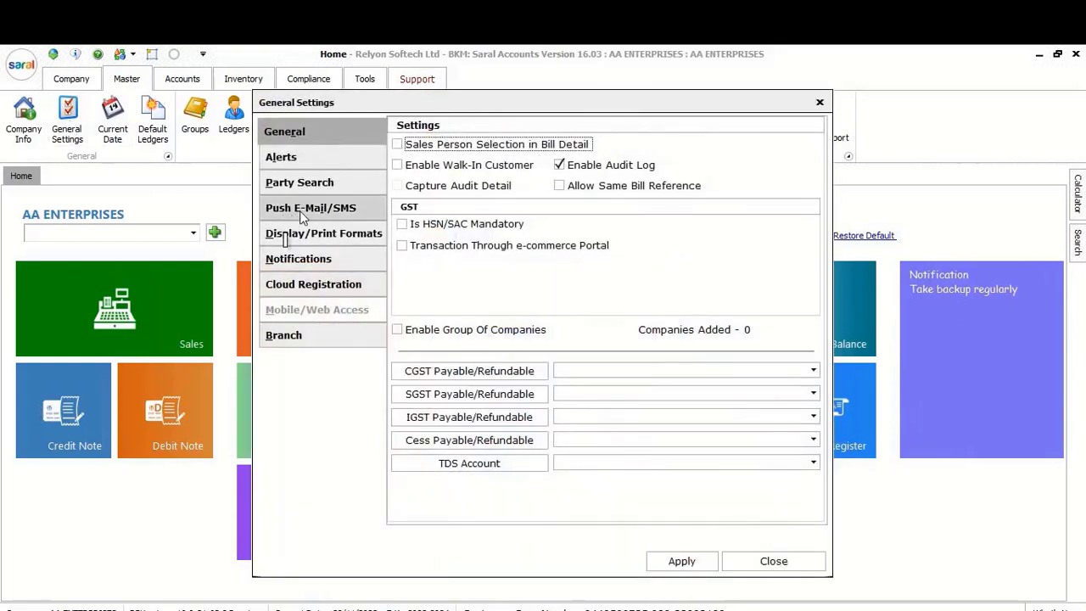
pyautogui.click(302, 217)
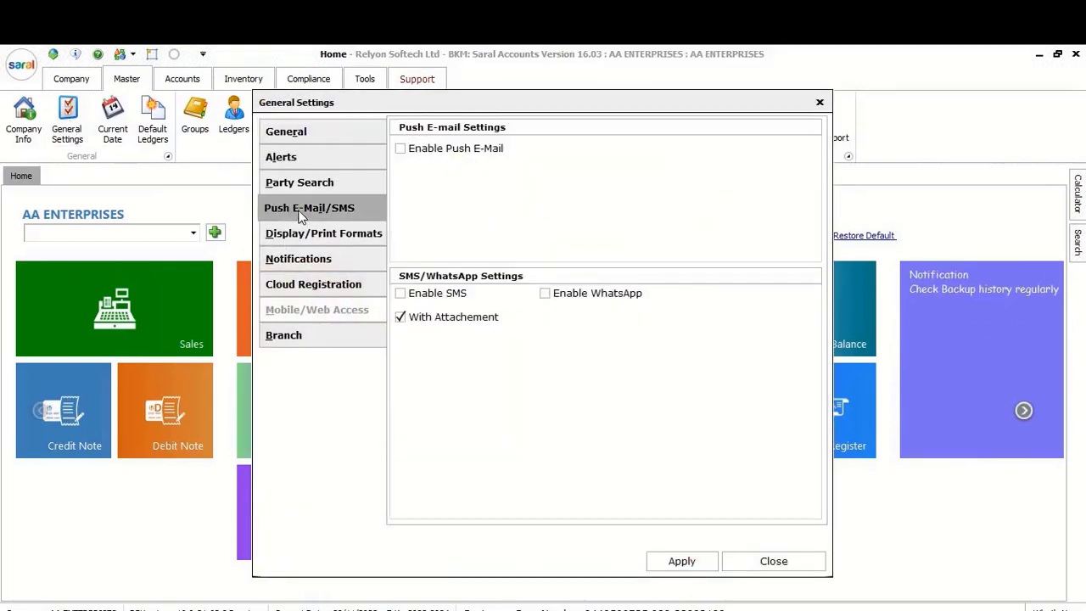
pyautogui.click(547, 297)
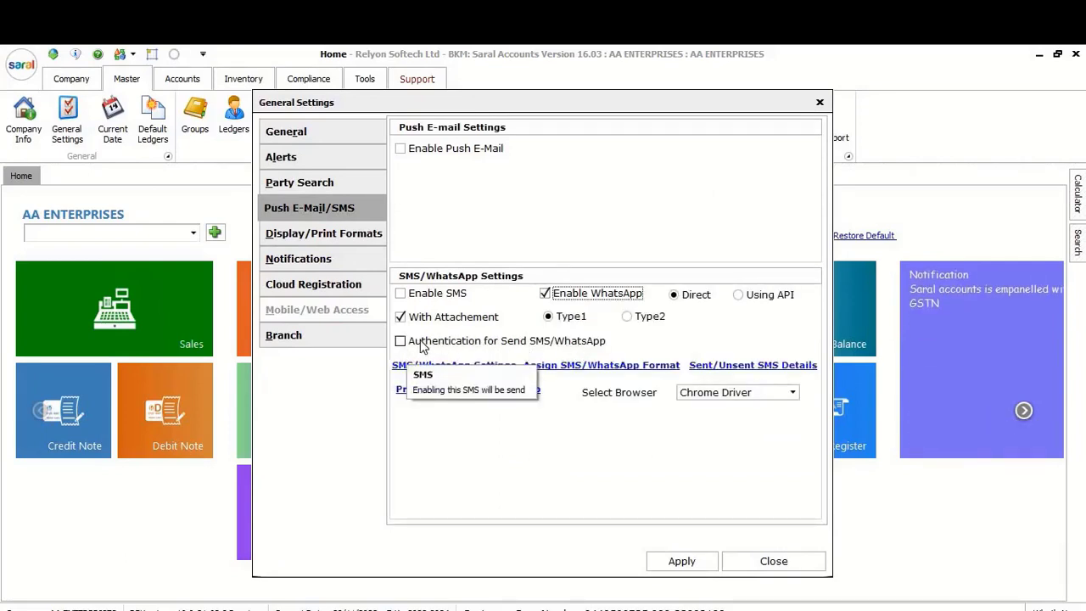
pyautogui.click(401, 341)
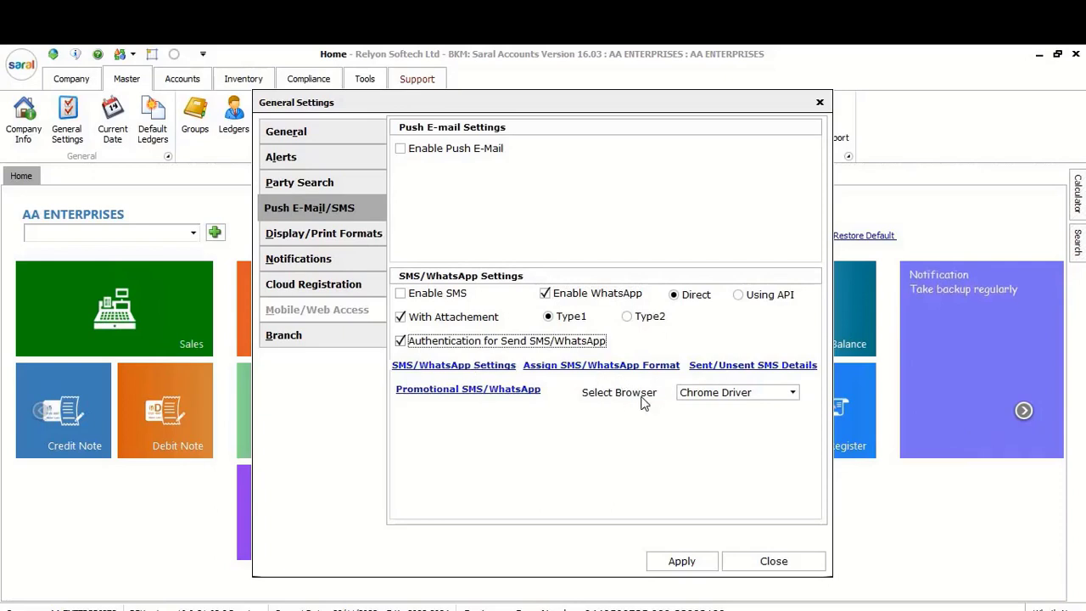
pyautogui.click(722, 392)
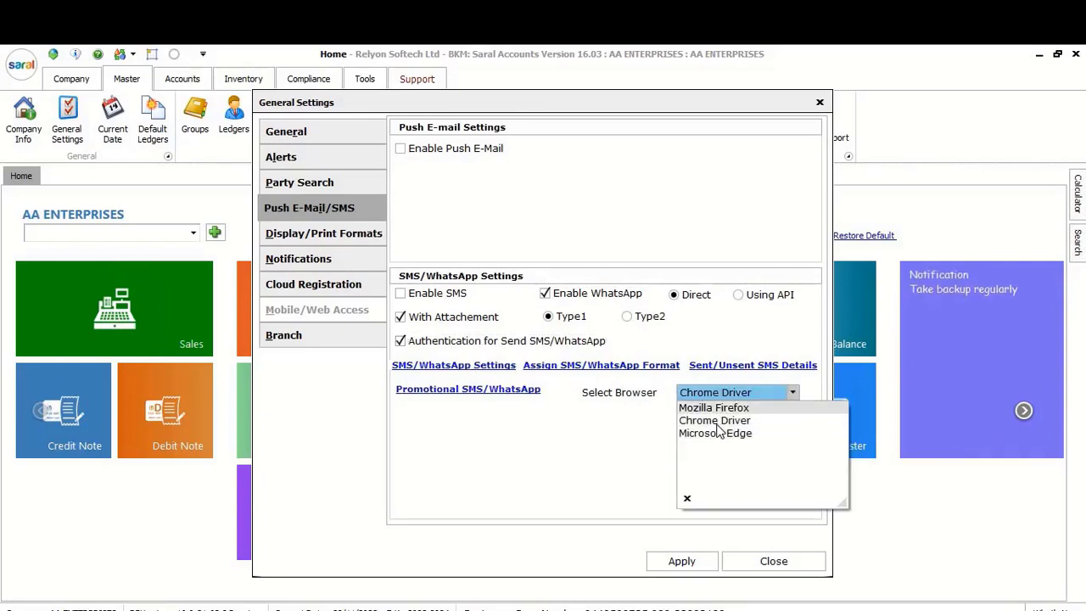
pyautogui.click(715, 422)
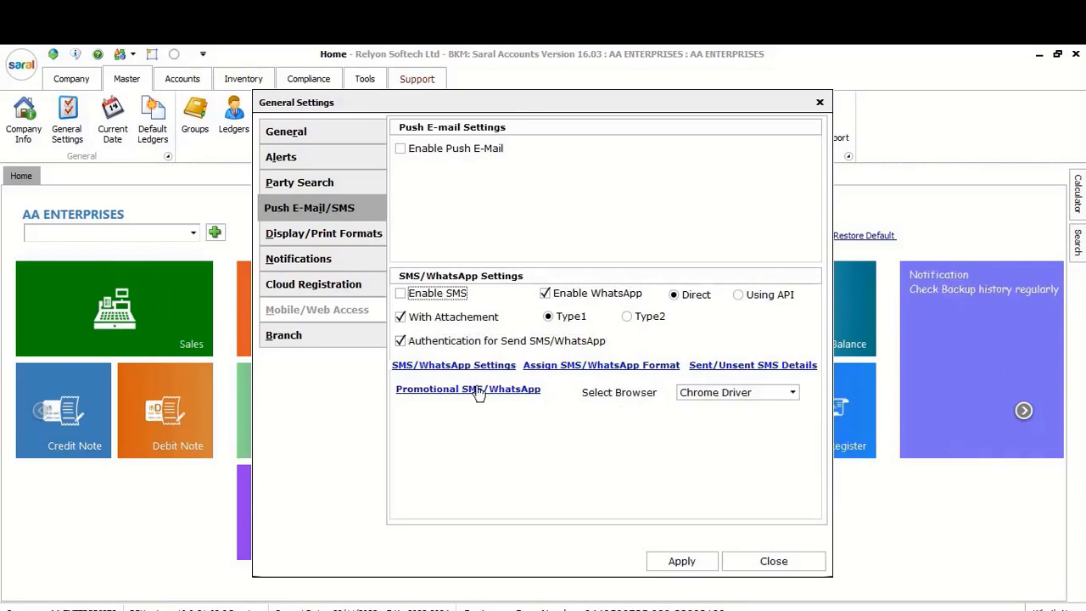
# Step: In the SMS/WhatsApp template editor, choose Sales as the transaction type
pyautogui.click(419, 368)
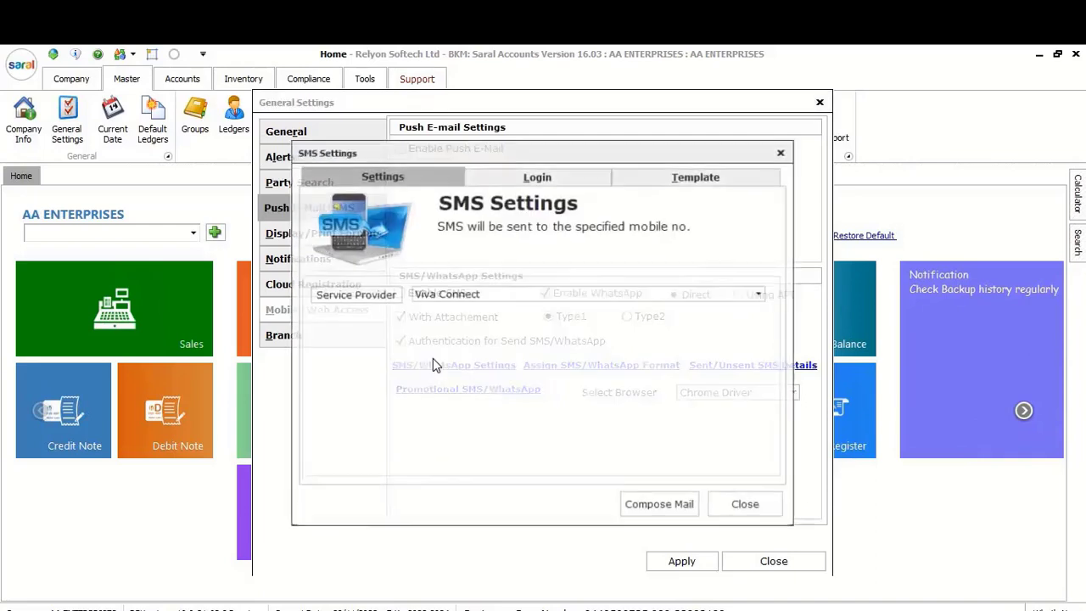
pyautogui.click(692, 179)
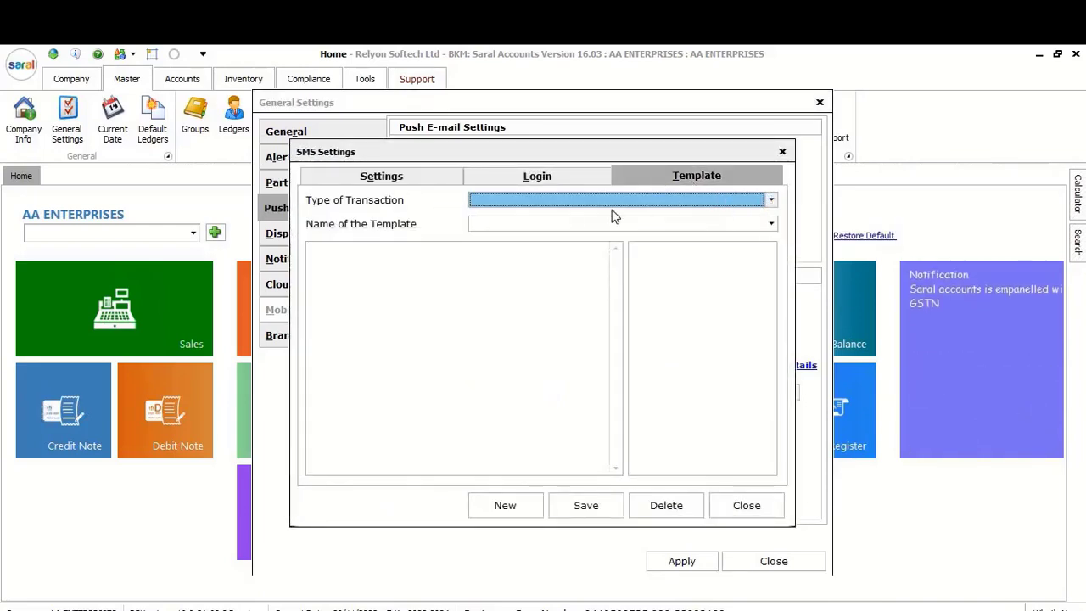
pyautogui.click(610, 203)
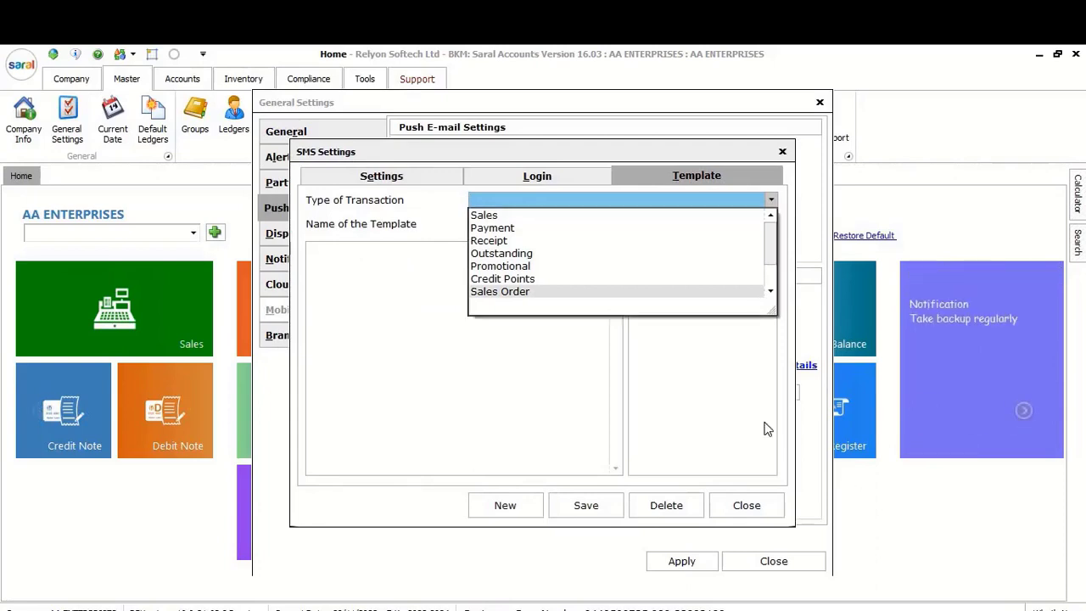
pyautogui.moveTo(774, 321); pyautogui.dragTo(857, 490)
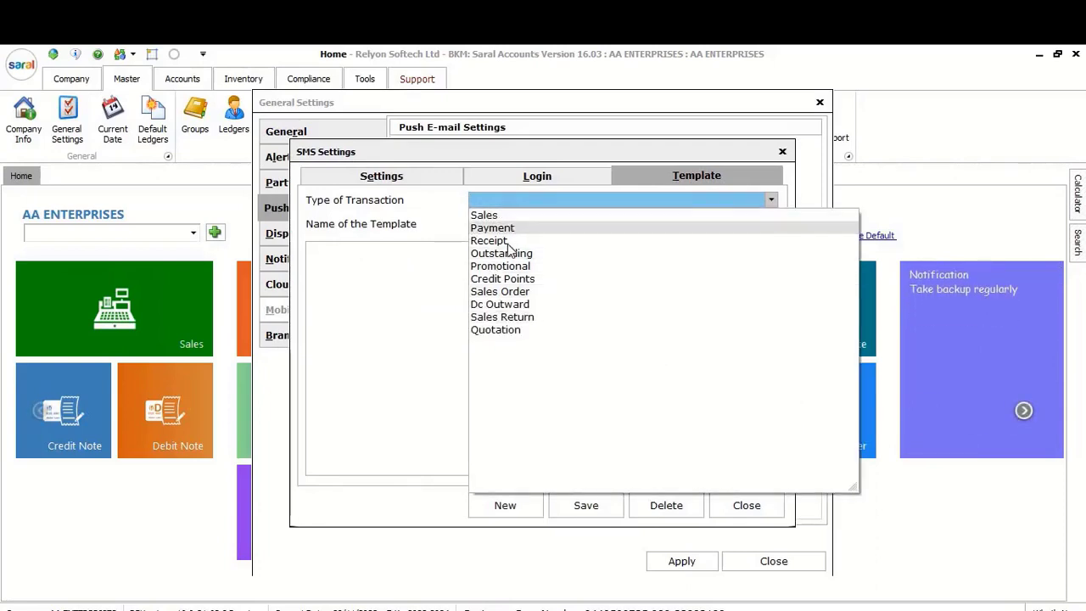
pyautogui.click(486, 215)
# Step: Name the template TAX INVOICE, paste its message text, and save it
pyautogui.click(485, 226)
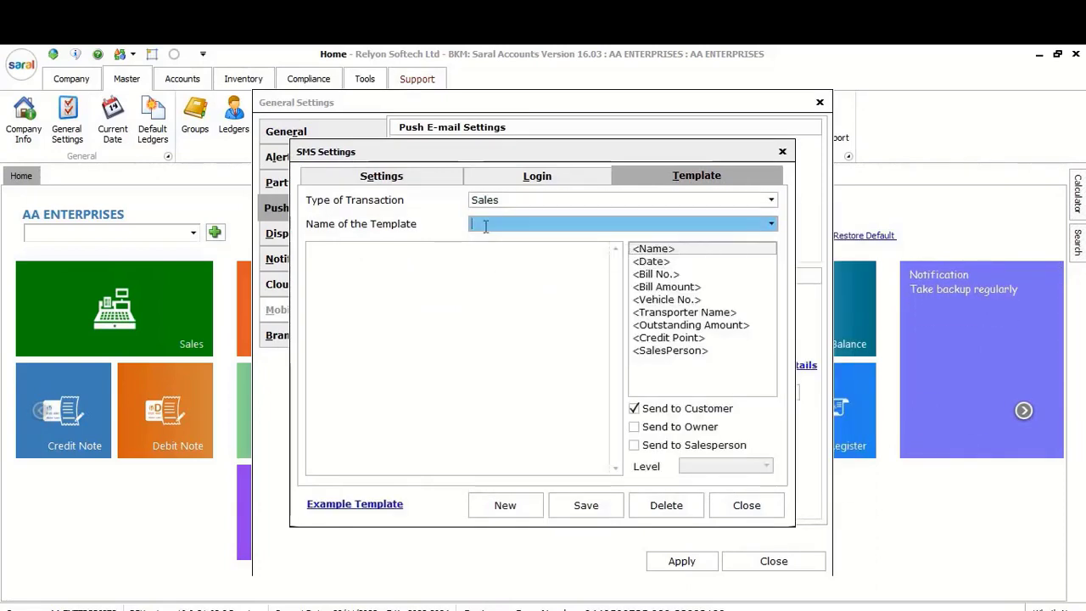
pyautogui.write('TAX INVOICE')
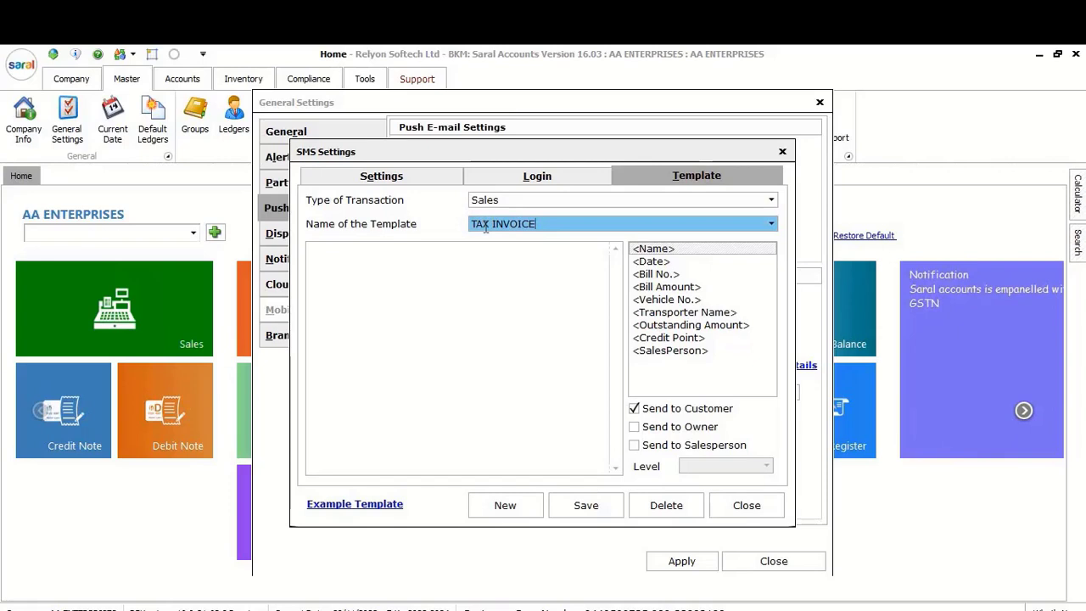
pyautogui.click(347, 266)
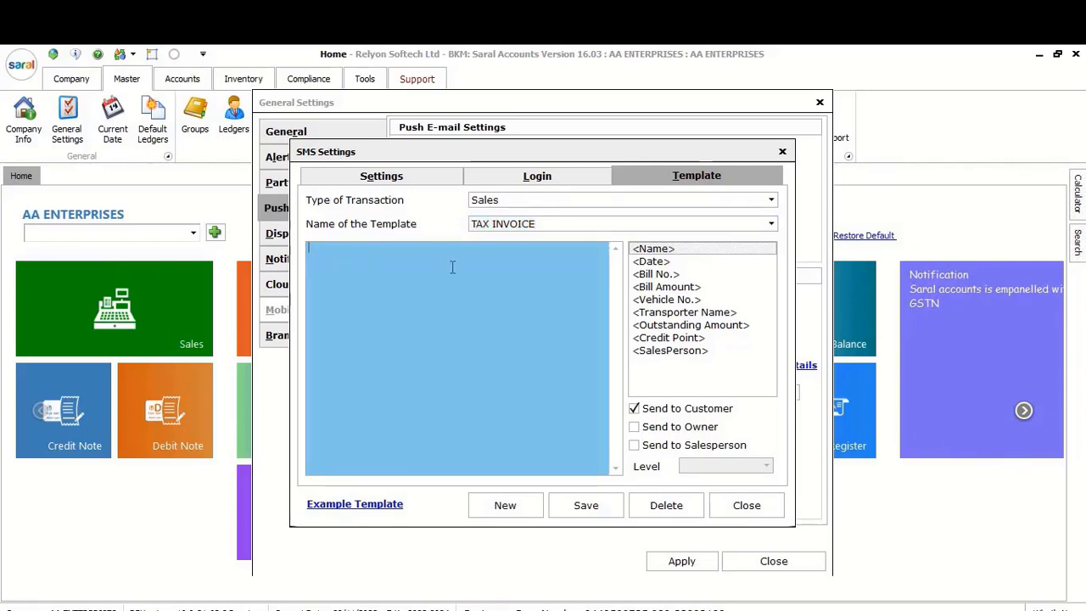
pyautogui.write('Dear <Name>: You have purchased the goods on <Date> for the bill number <Bill No.> and the bill amount is <Bill Amount>. Goods will be delivered by the vehicle number <Vehicle No.> from transporter name<Transporter Name>')
pyautogui.click(586, 514)
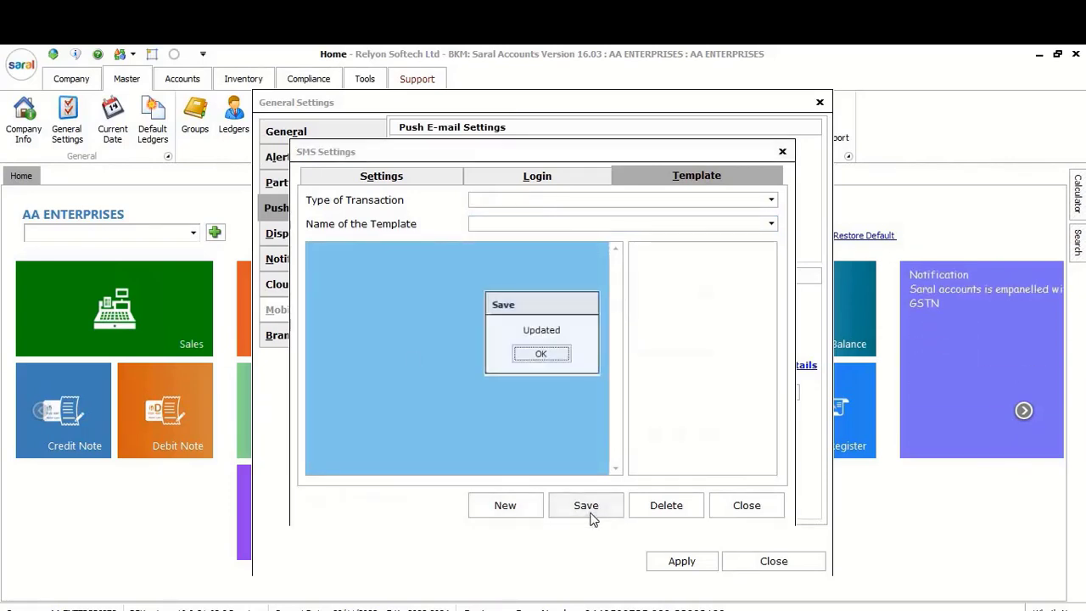
pyautogui.press('Return')
pyautogui.click(747, 507)
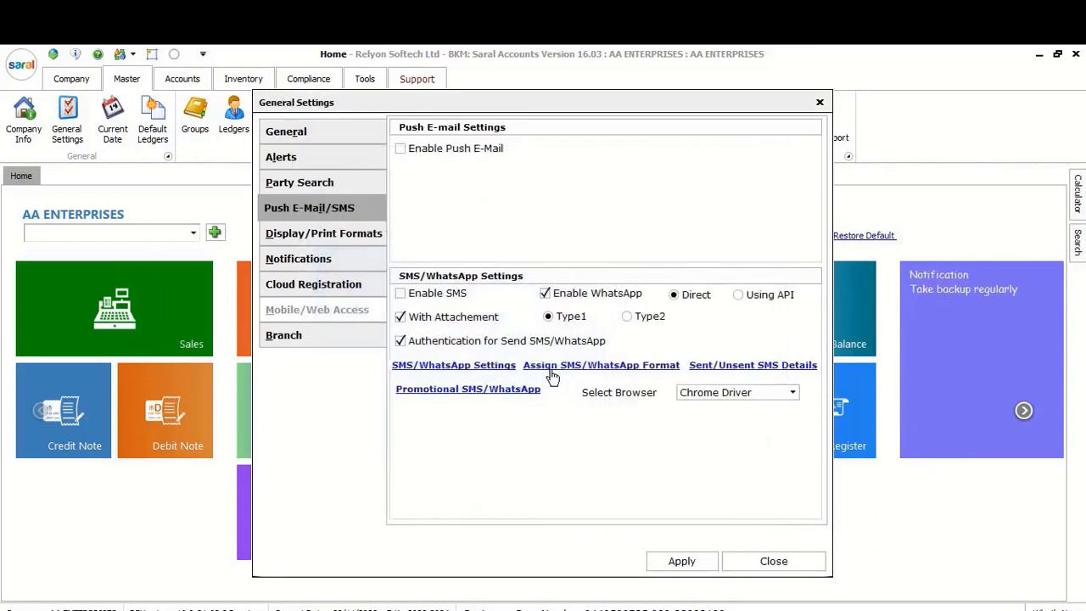
# Step: Assign the TAX INVOICE template to the Sales Bill format and save the assignment
pyautogui.click(631, 367)
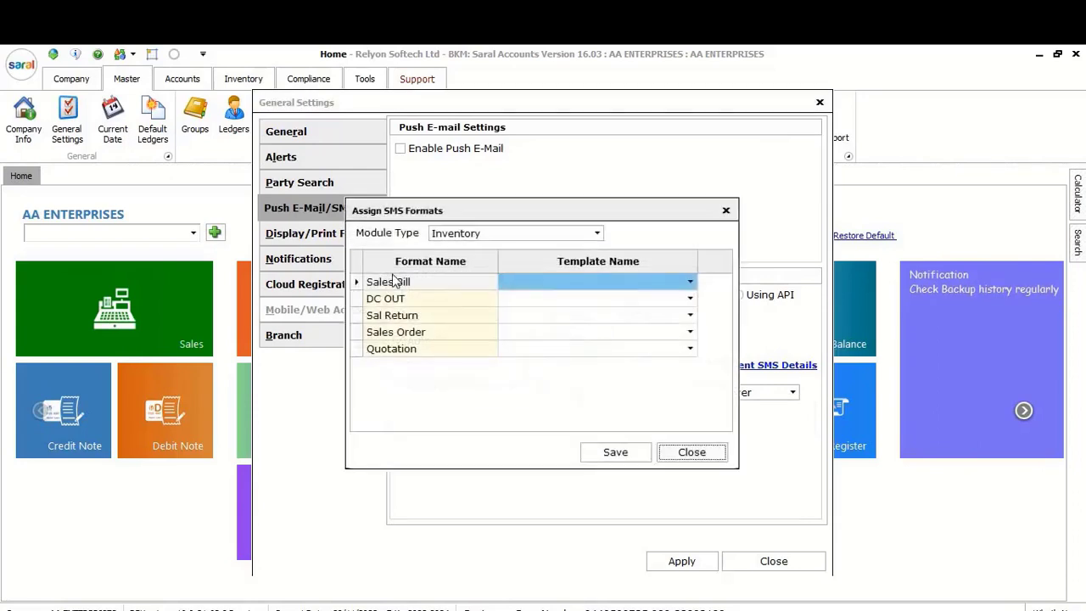
pyautogui.click(683, 287)
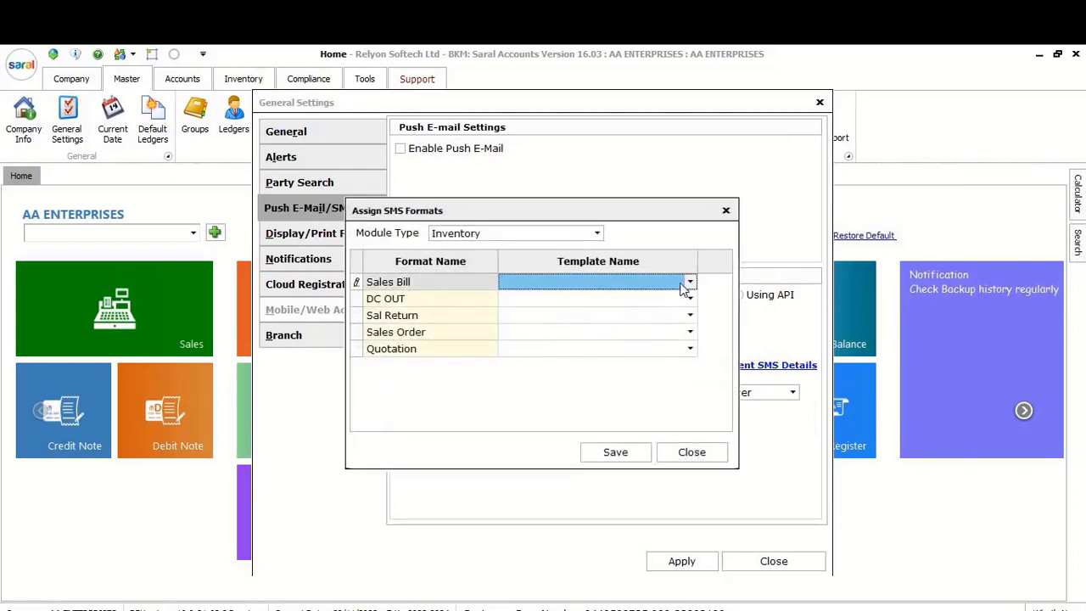
pyautogui.click(566, 295)
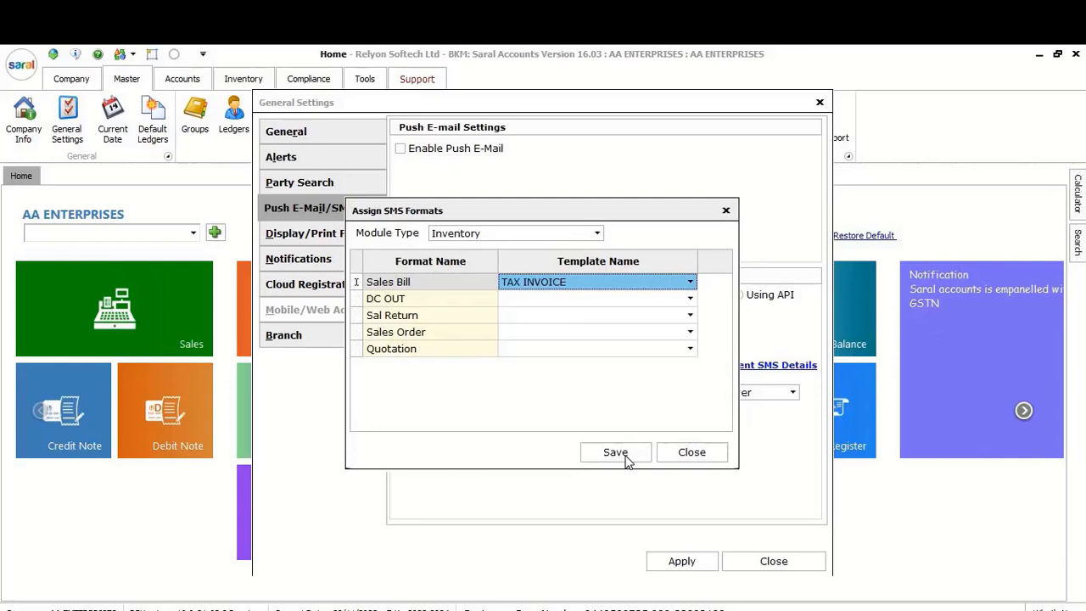
pyautogui.click(625, 459)
pyautogui.press('Return')
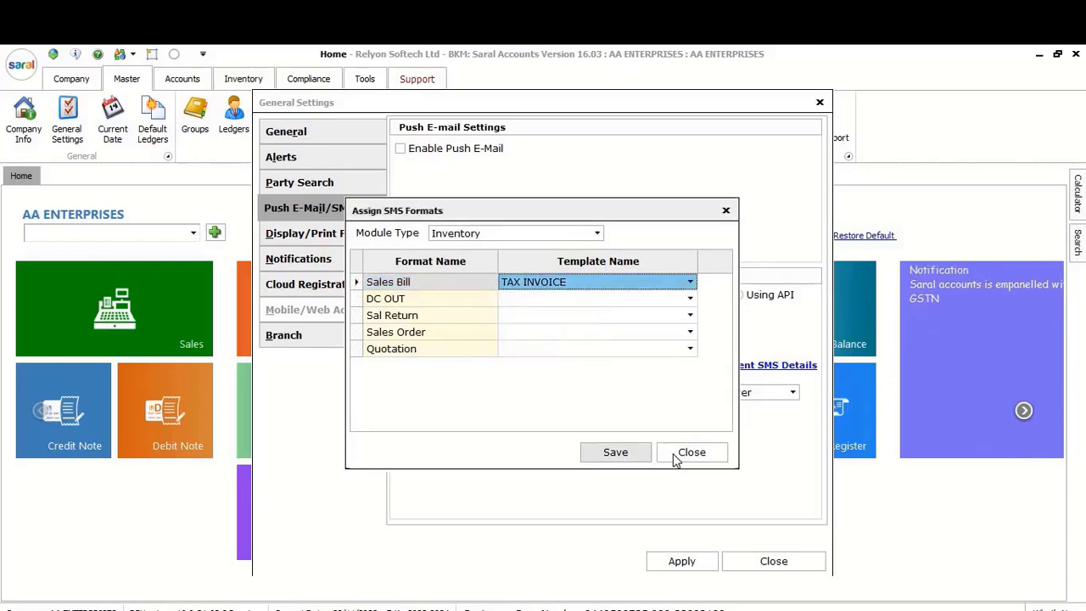
pyautogui.click(674, 454)
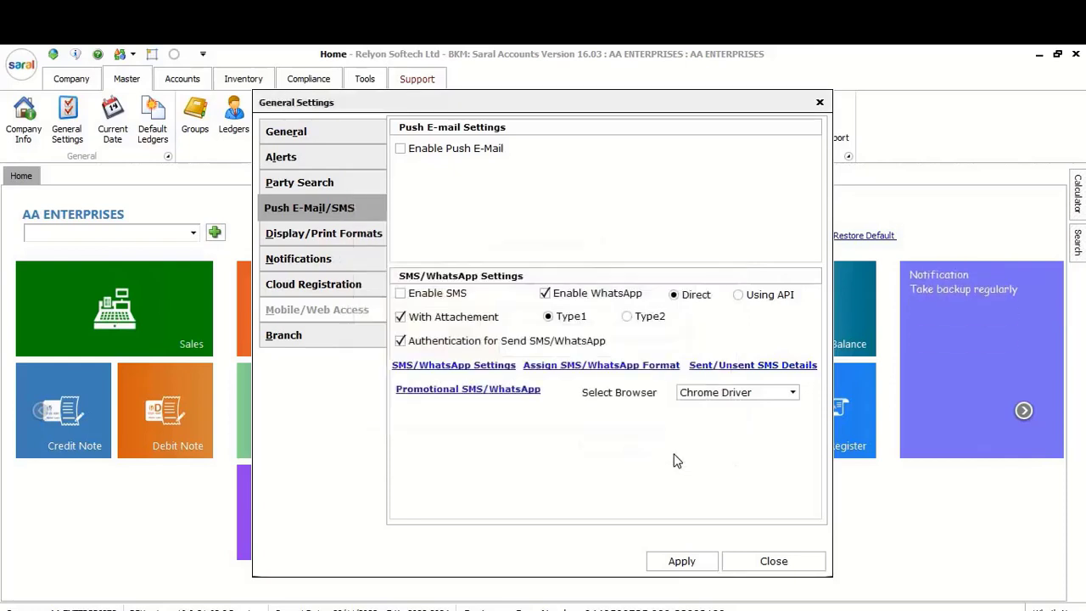
# Step: Apply the WhatsApp settings and close General Settings
pyautogui.click(698, 564)
pyautogui.press('Return')
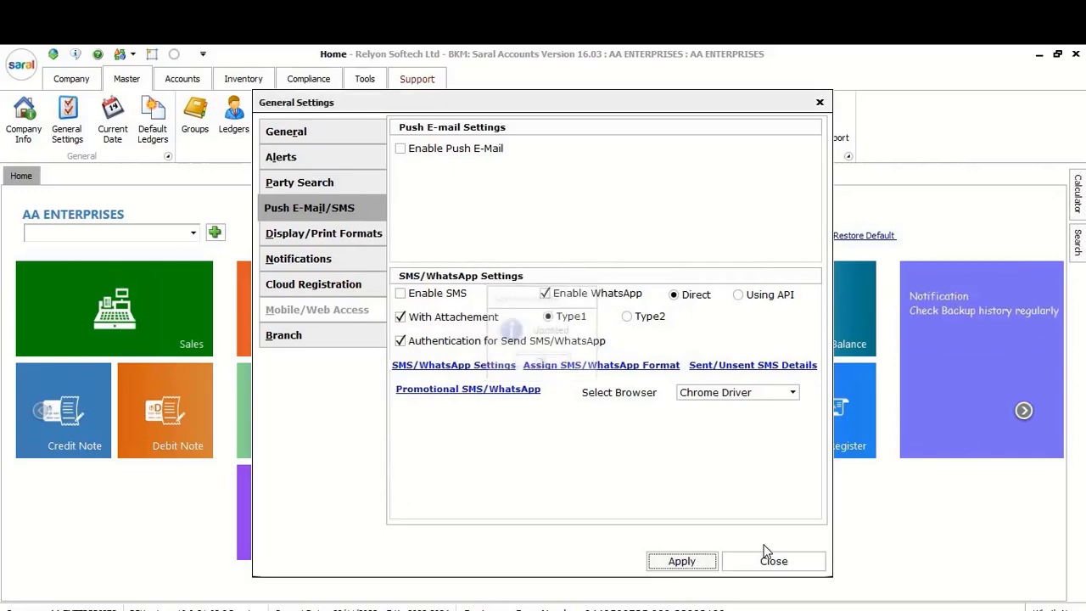
pyautogui.click(774, 561)
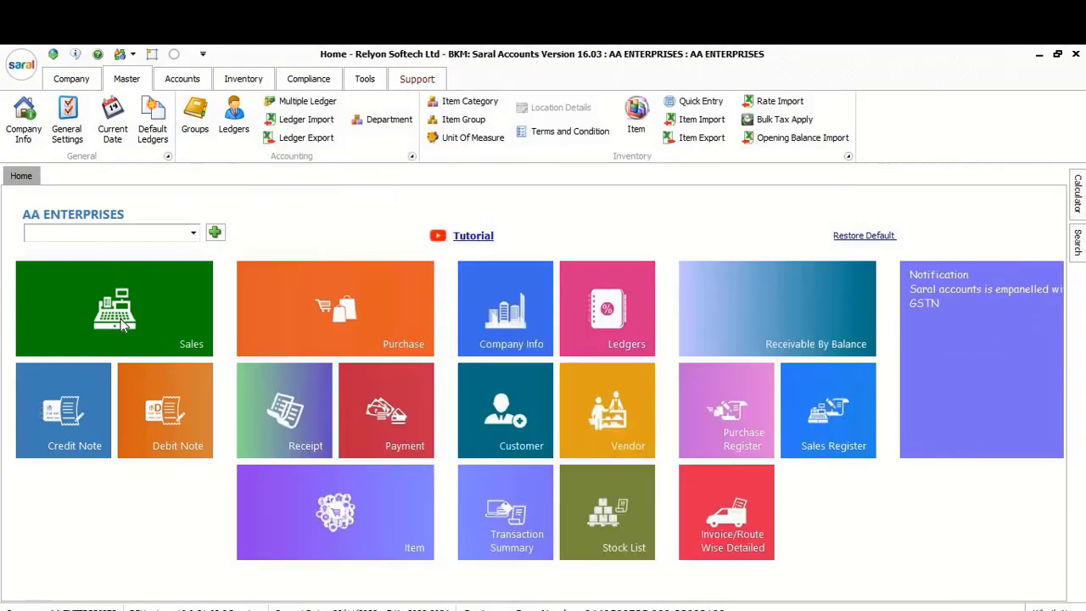
# Step: Start a new sales invoice billed to CUSTOMER 2
pyautogui.click(123, 324)
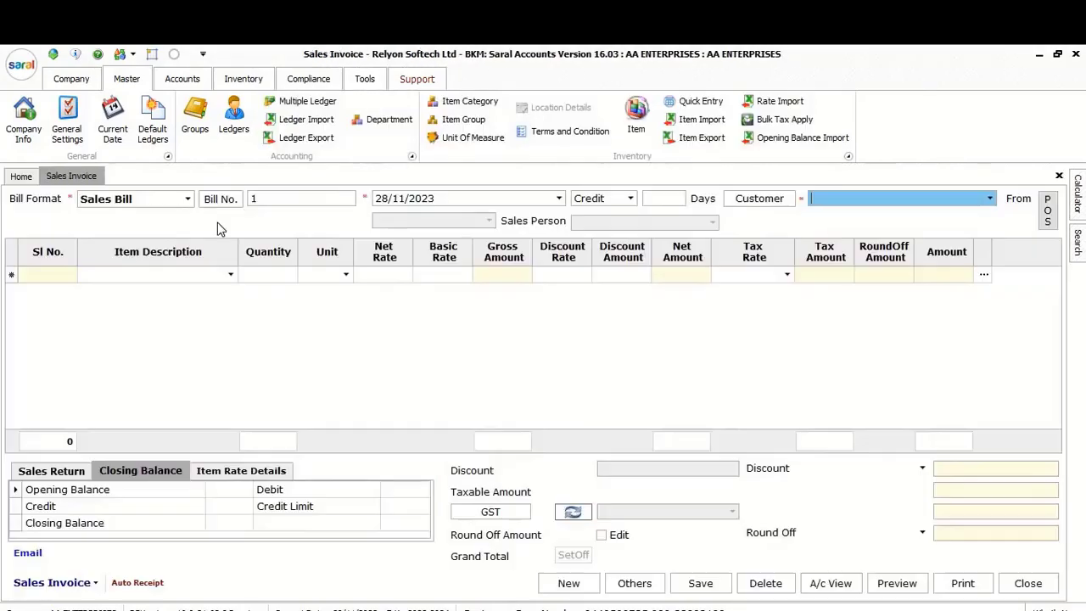
pyautogui.click(989, 199)
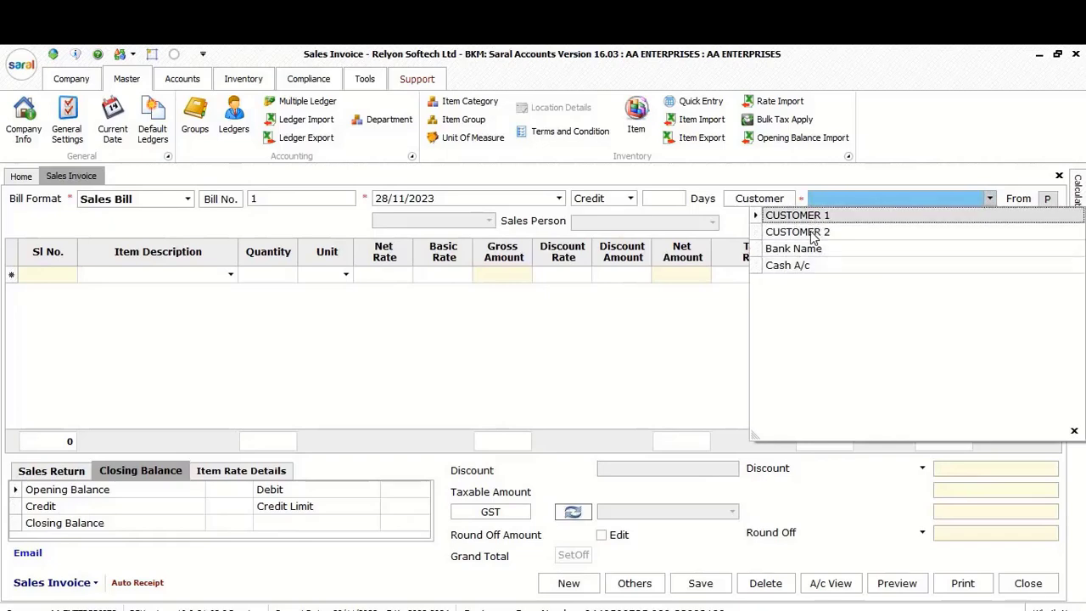
pyautogui.click(813, 232)
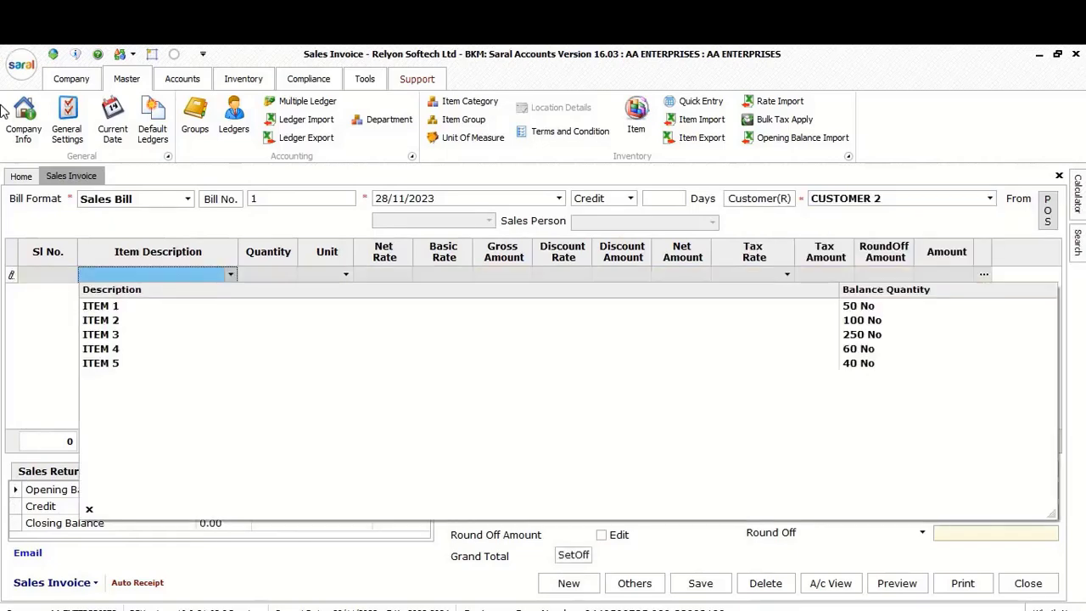
# Step: In CUSTOMER 2's record, confirm the mobile number, enable SMS/WhatsApp sending, and save
pyautogui.click(758, 197)
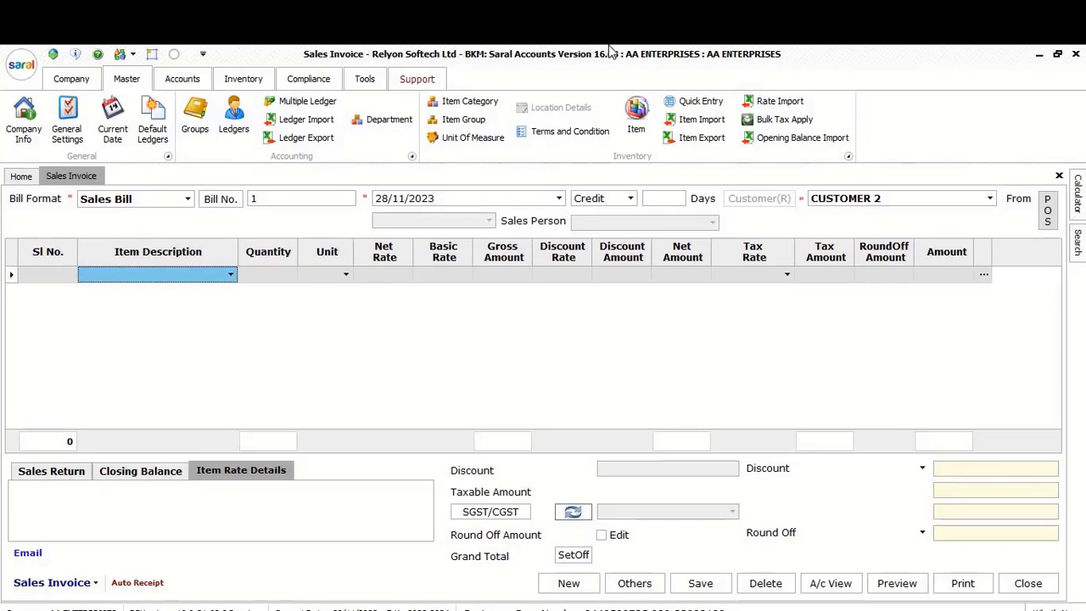
pyautogui.click(317, 303)
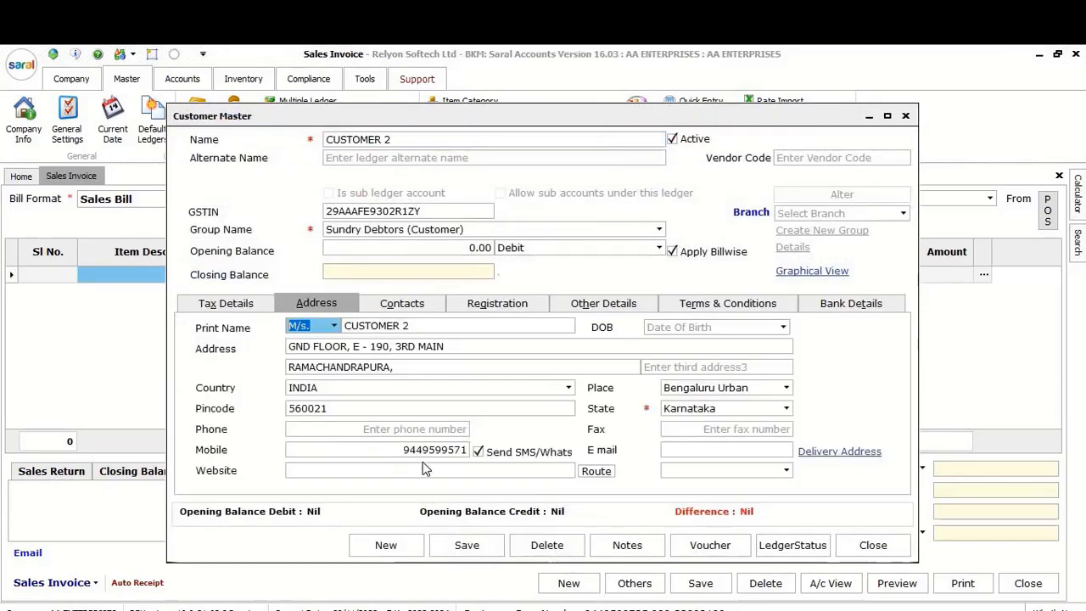
pyautogui.click(355, 452)
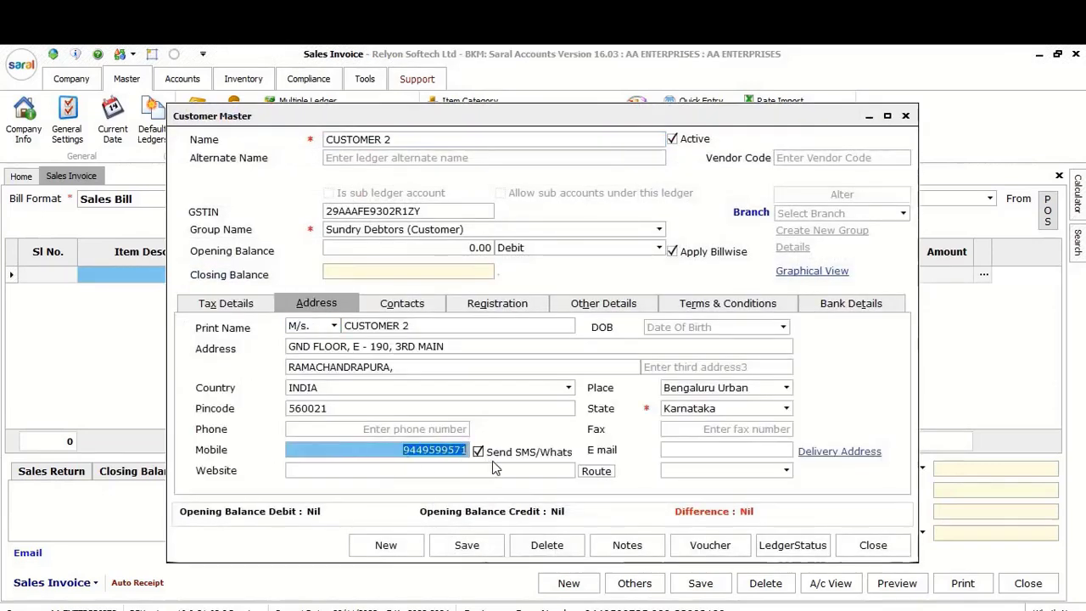
pyautogui.press('Tab')
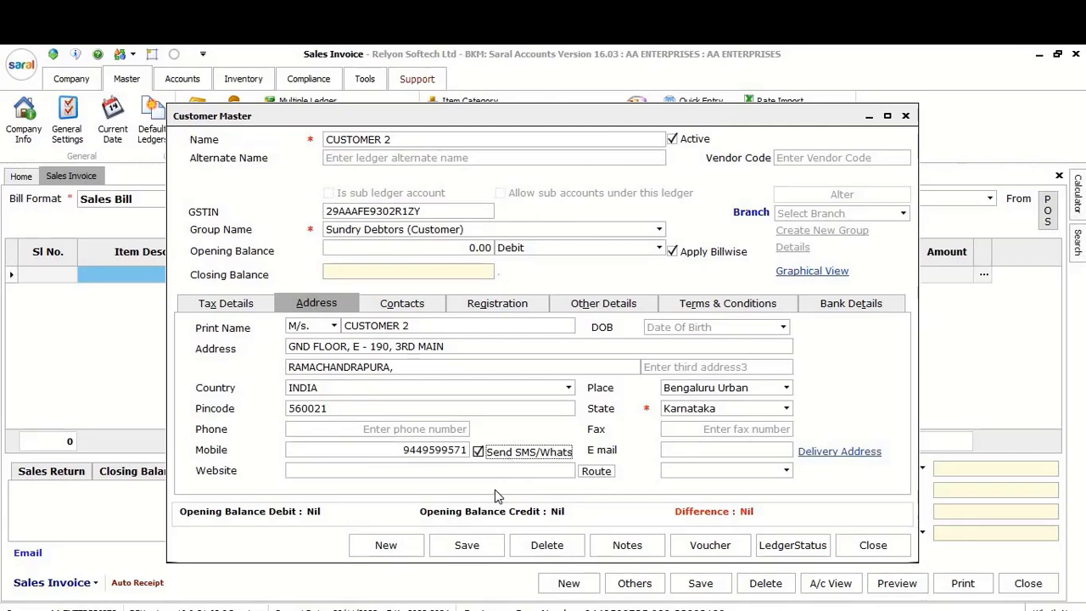
pyautogui.click(467, 544)
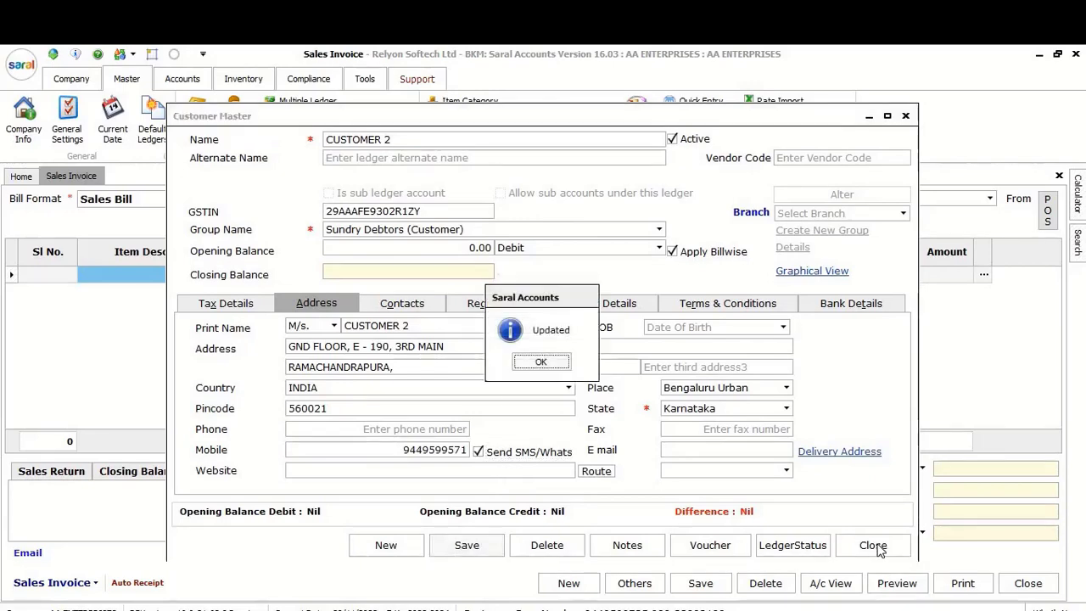
pyautogui.press('Return')
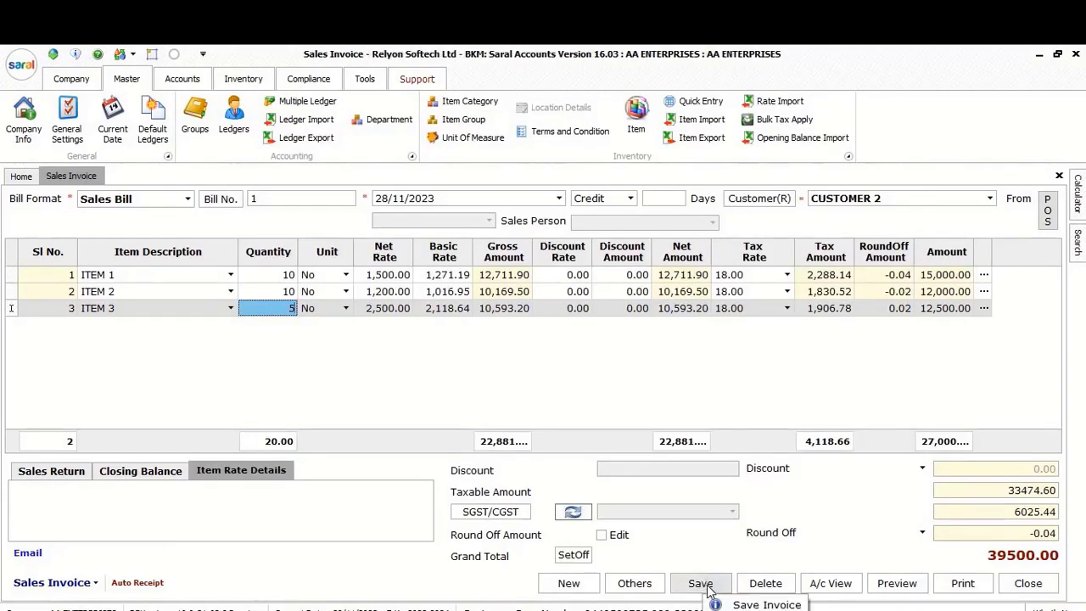
# Step: Save the three-item bill and send it to CUSTOMER 2 over WhatsApp
pyautogui.click(707, 585)
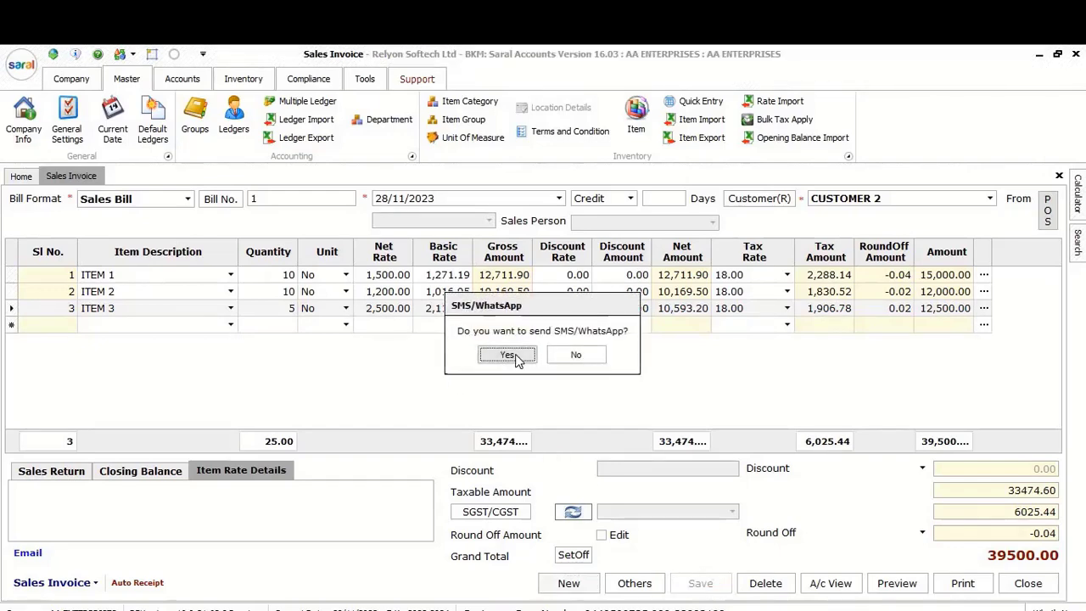
pyautogui.click(516, 356)
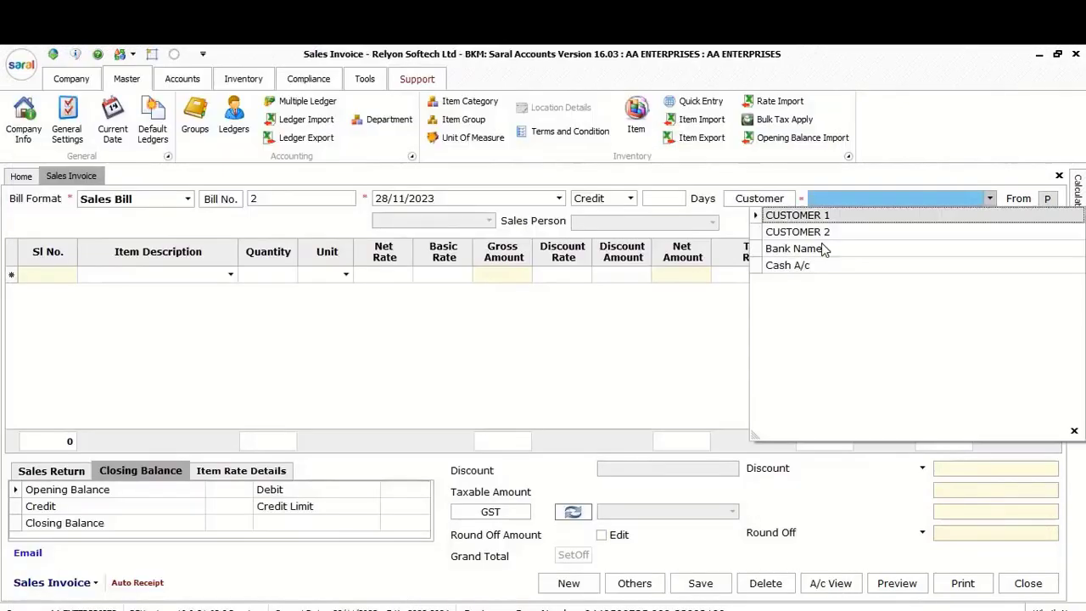
pyautogui.press('Return')
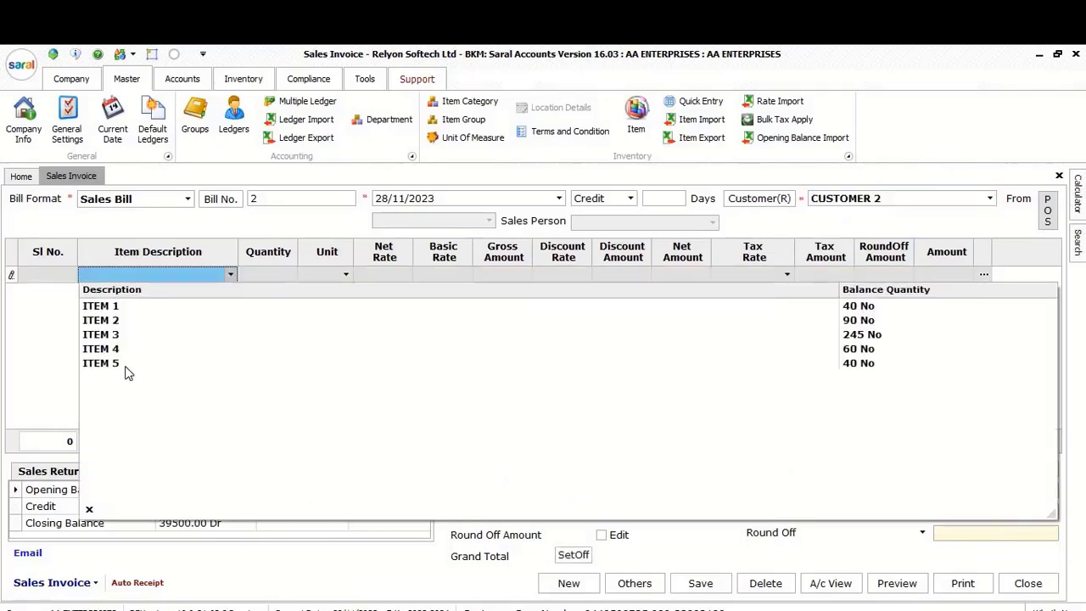
# Step: Bill one unit of ITEM 5 to CUSTOMER 2, save it, and send it via WhatsApp
pyautogui.click(121, 361)
pyautogui.write('1')
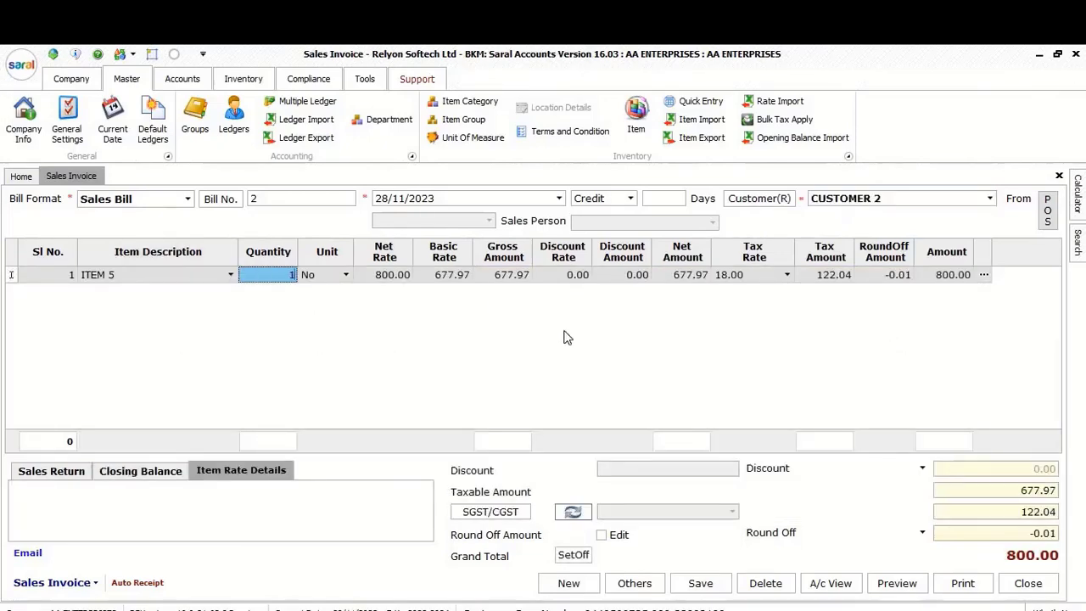
pyautogui.hotkey('ctrl', 's')
pyautogui.click(501, 360)
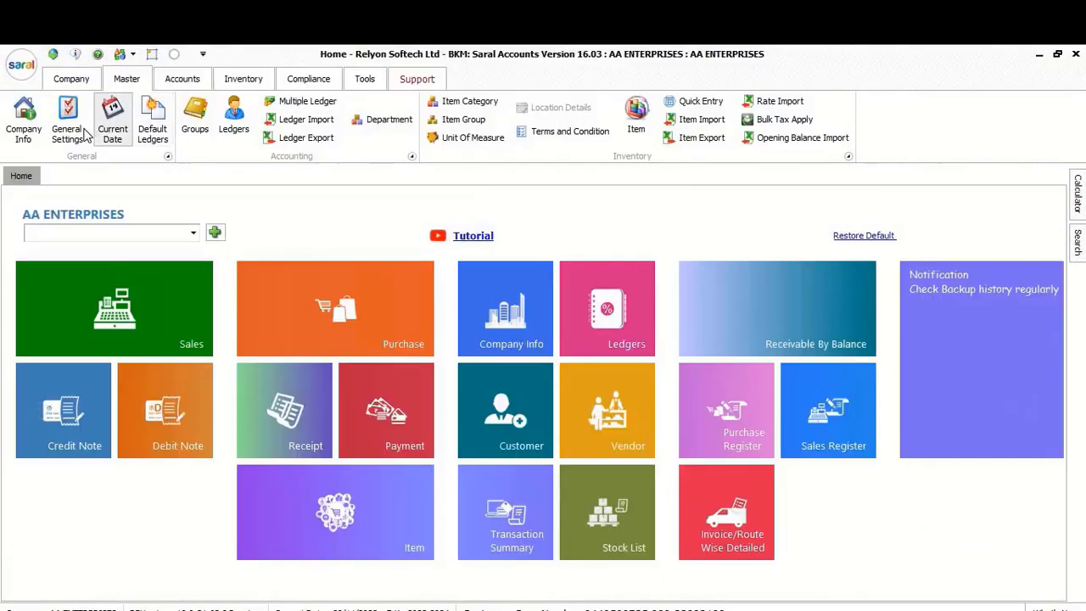
# Step: Review the Accounts message format assignments under Push E-Mail/SMS settings
pyautogui.click(75, 136)
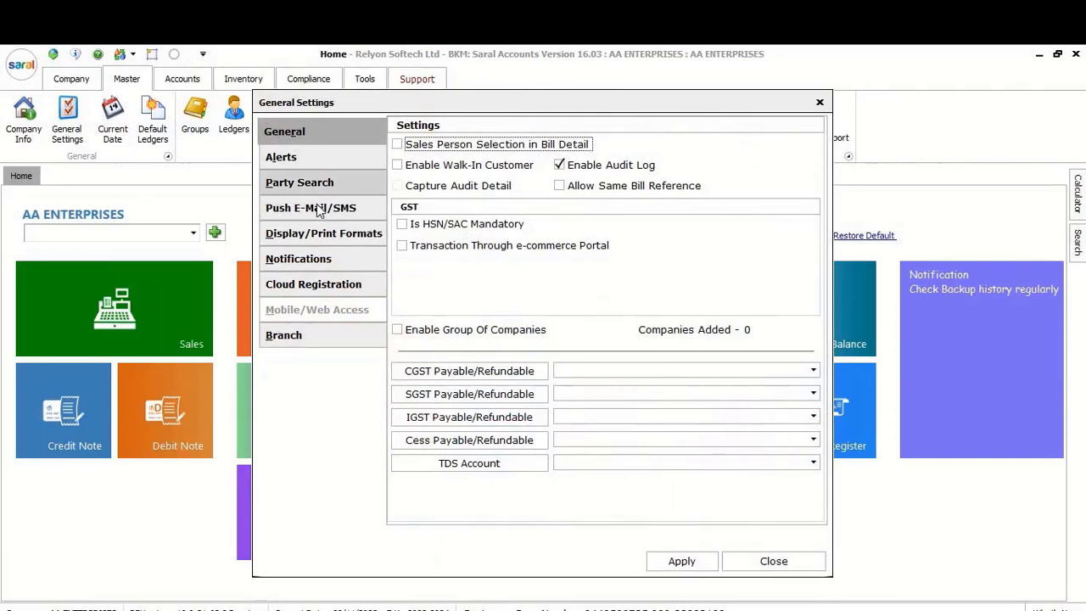
pyautogui.click(319, 209)
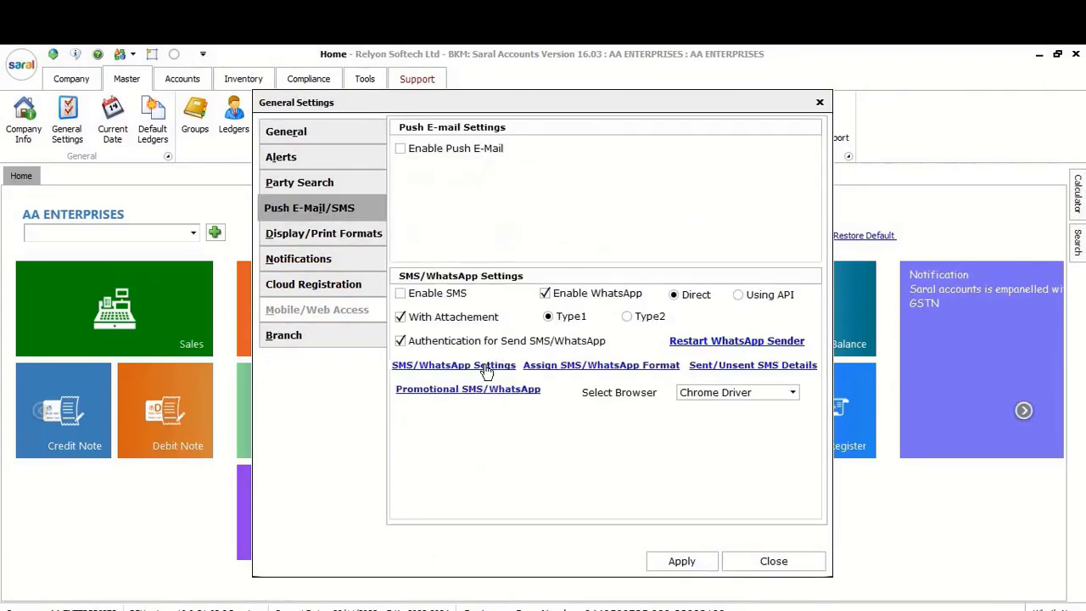
pyautogui.click(592, 368)
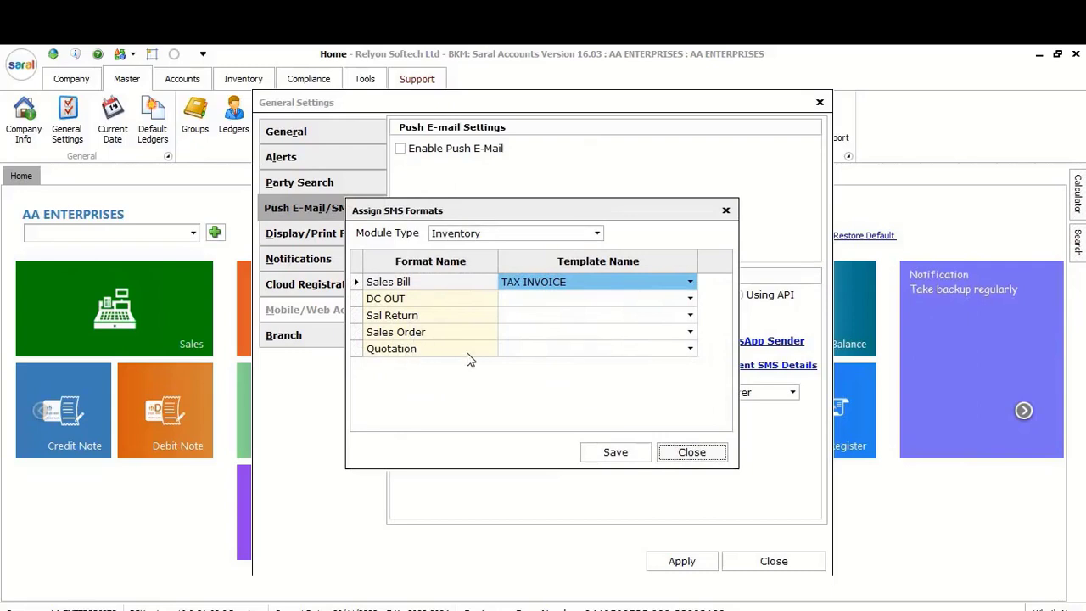
pyautogui.click(598, 233)
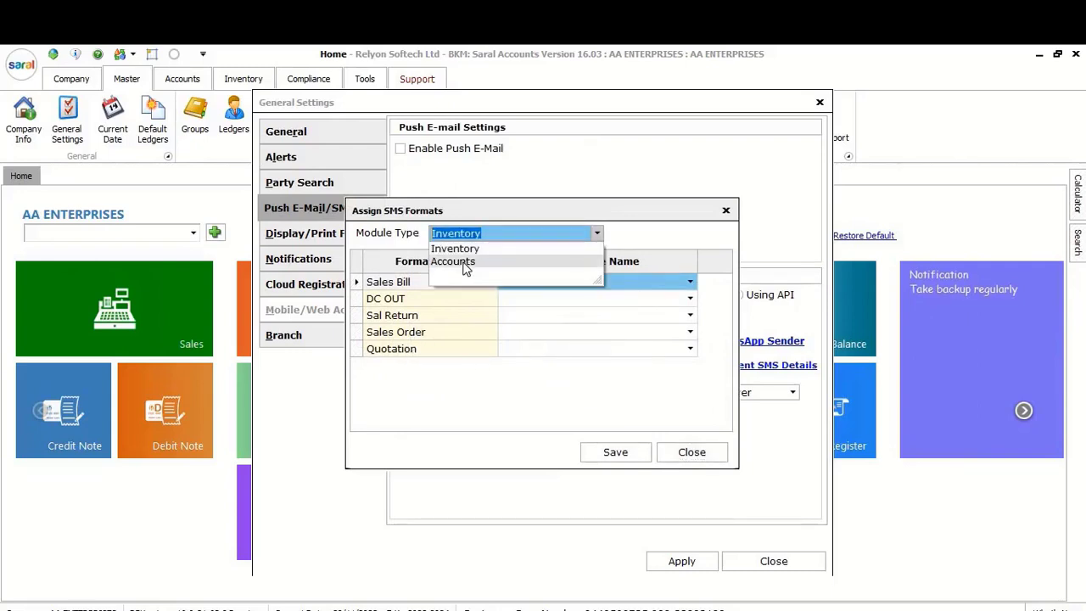
pyautogui.click(465, 264)
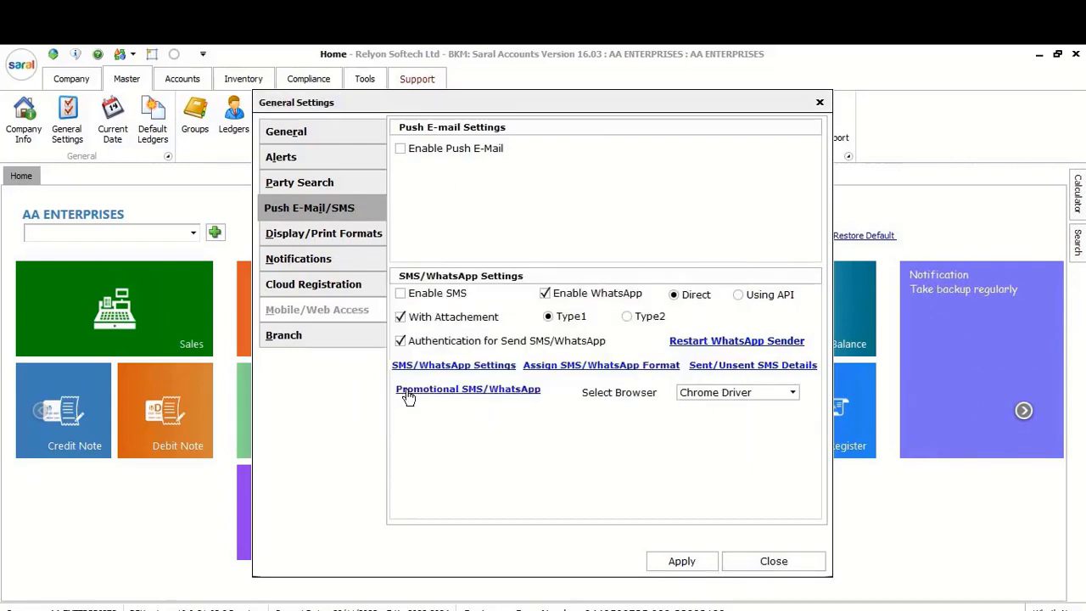
pyautogui.press('Escape')
# Step: Finish the BUSINESS PROMOTIONAL SMS signature as SARAL SOFTWARE, then bring up the promotional sender
pyautogui.click(509, 390)
pyautogui.write('W')
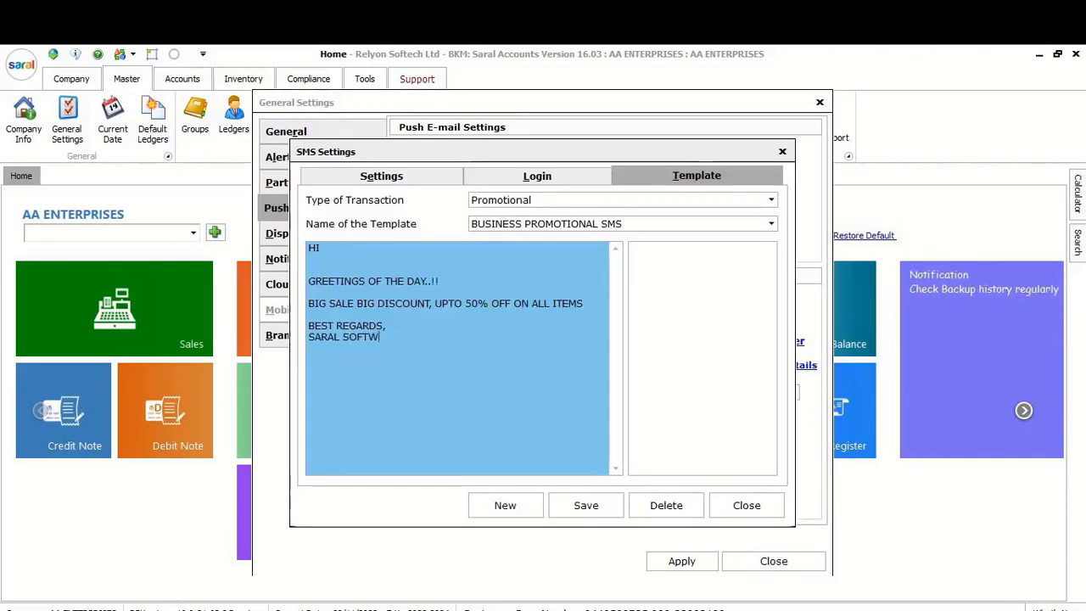
pyautogui.write('ARE')
pyautogui.press('Escape')
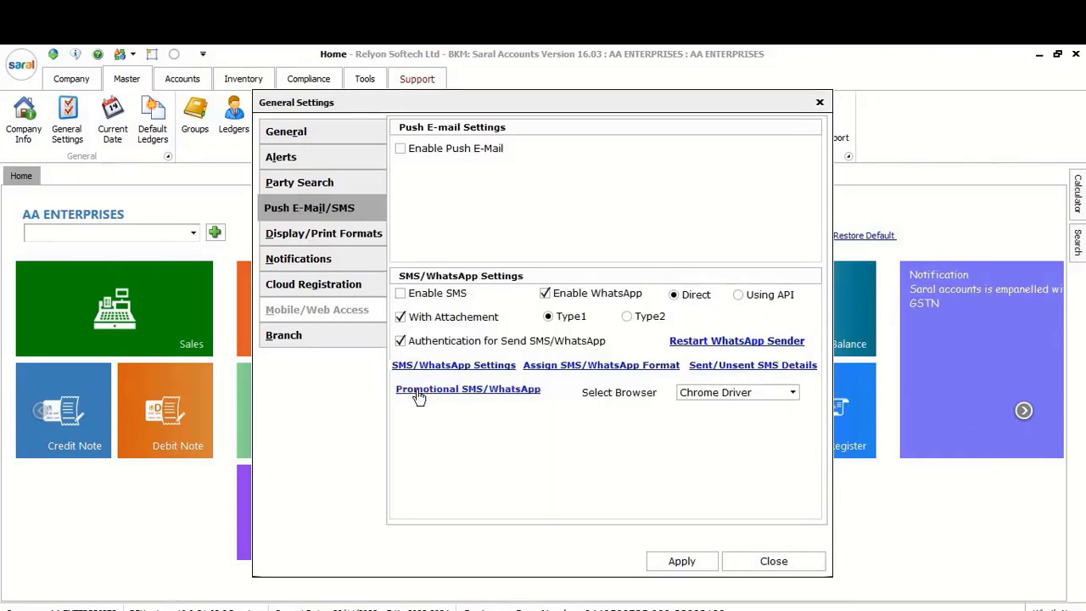
pyautogui.click(418, 392)
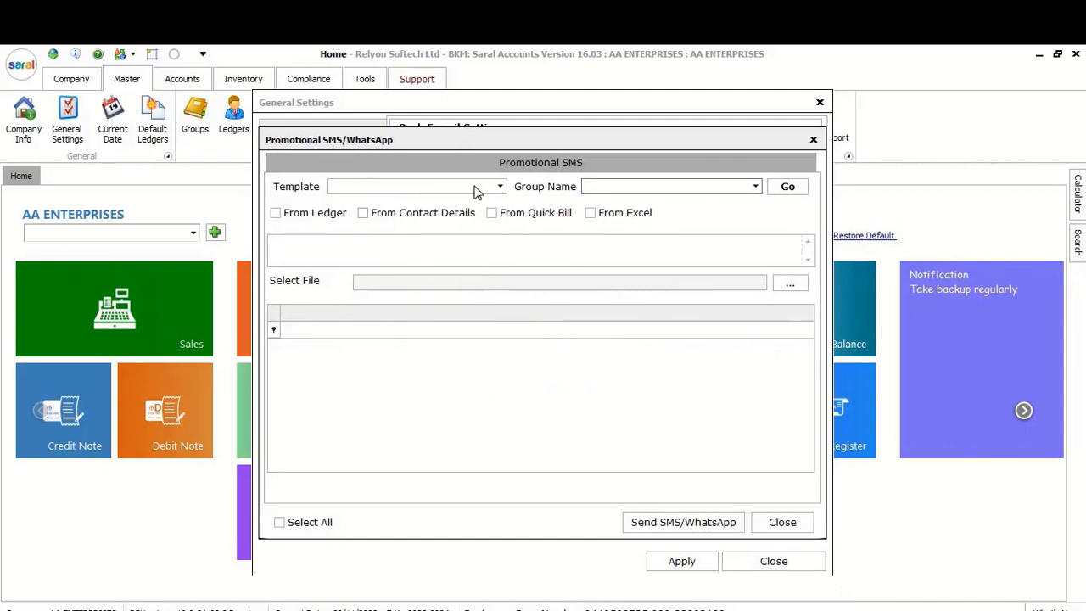
# Step: Choose the BUSINESS PROMOTIONAL SMS template, select all ledger customers, then switch recipients to From Excel
pyautogui.click(500, 187)
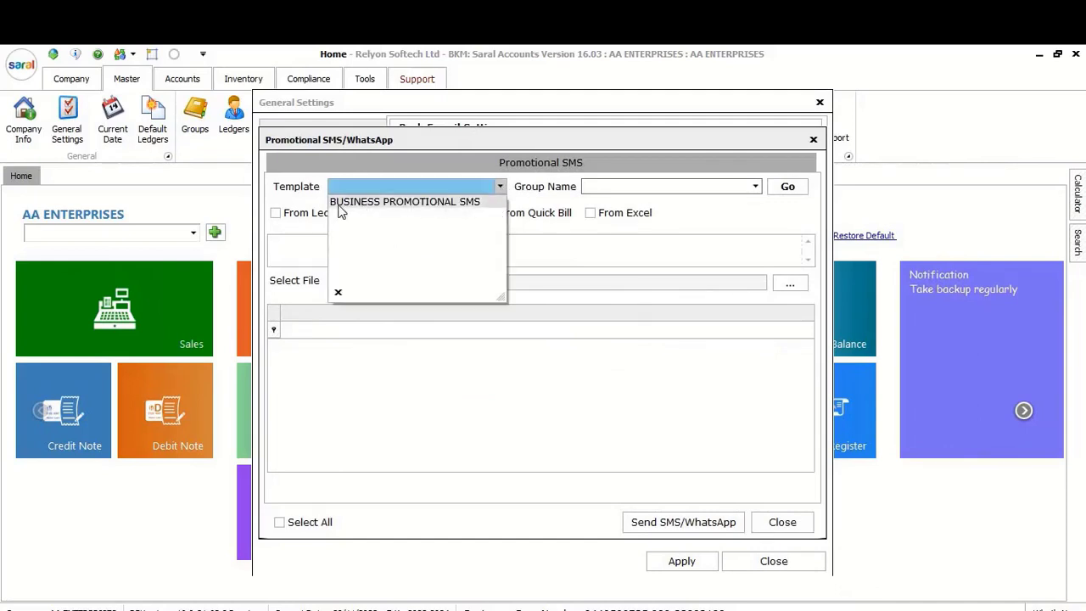
pyautogui.click(453, 202)
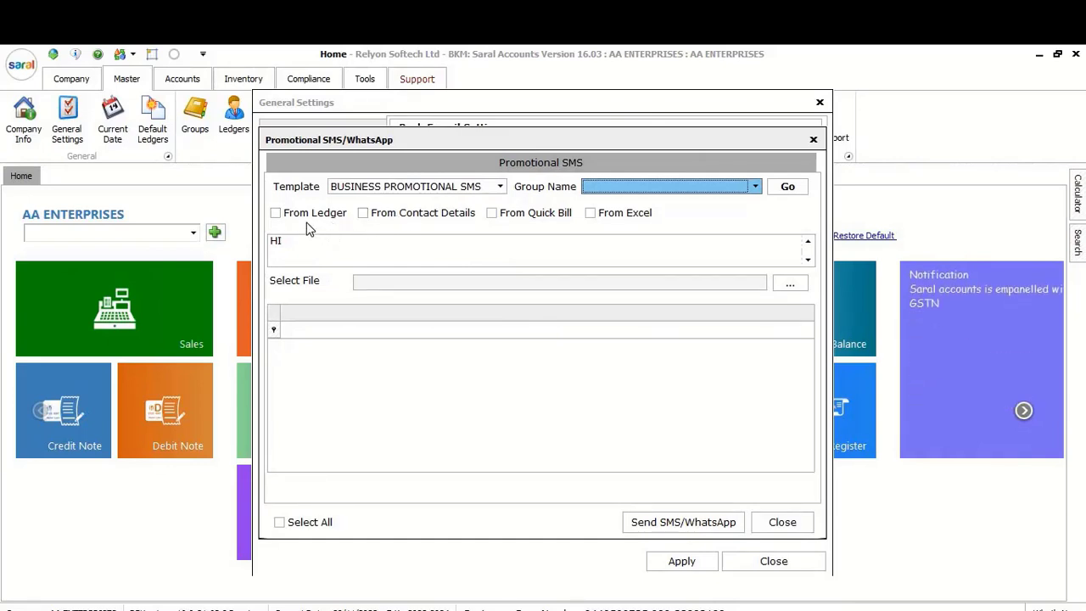
pyautogui.click(304, 215)
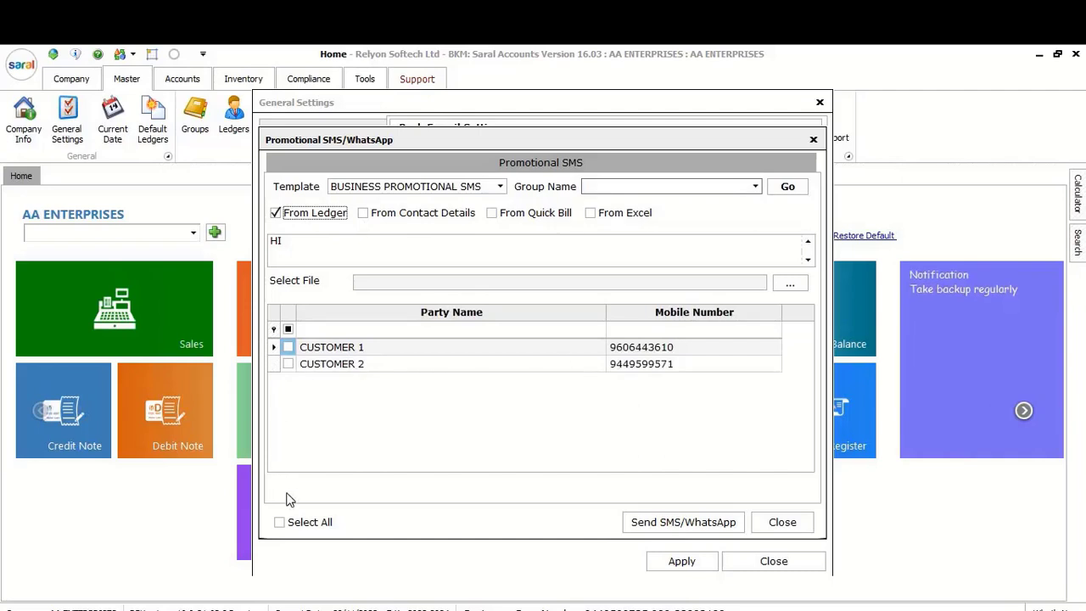
pyautogui.click(297, 523)
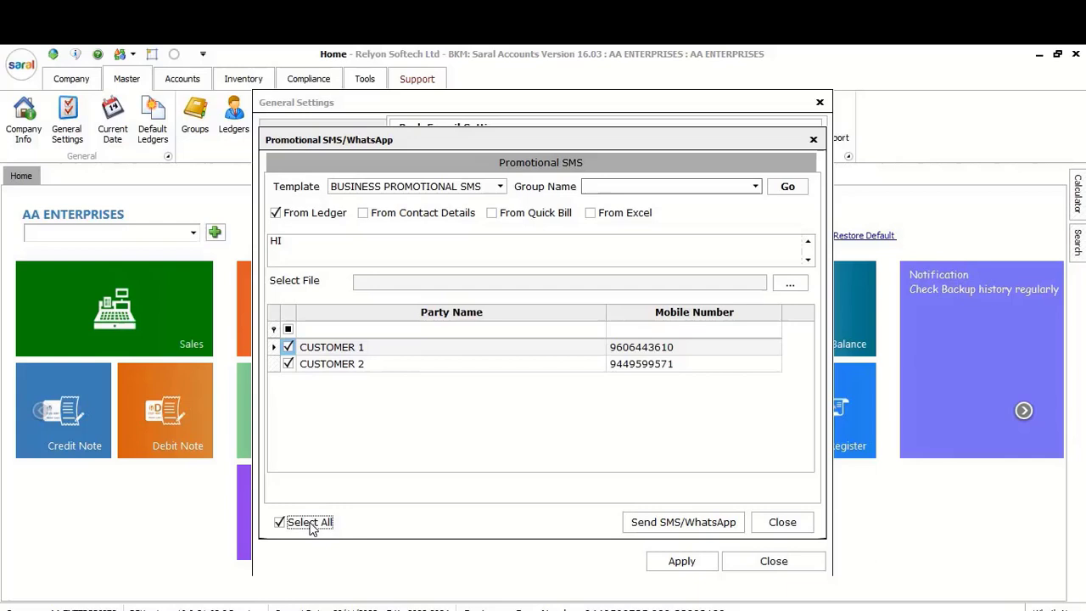
pyautogui.click(591, 213)
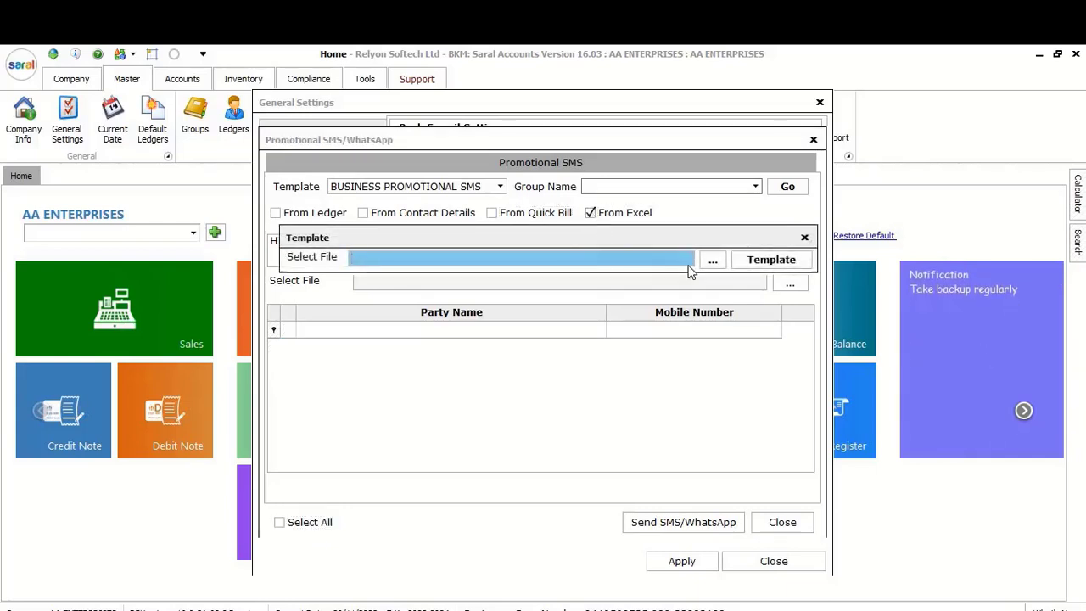
# Step: Paste the customer names into A2 as values beside the mobile numbers and save as a new workbook
pyautogui.click(760, 259)
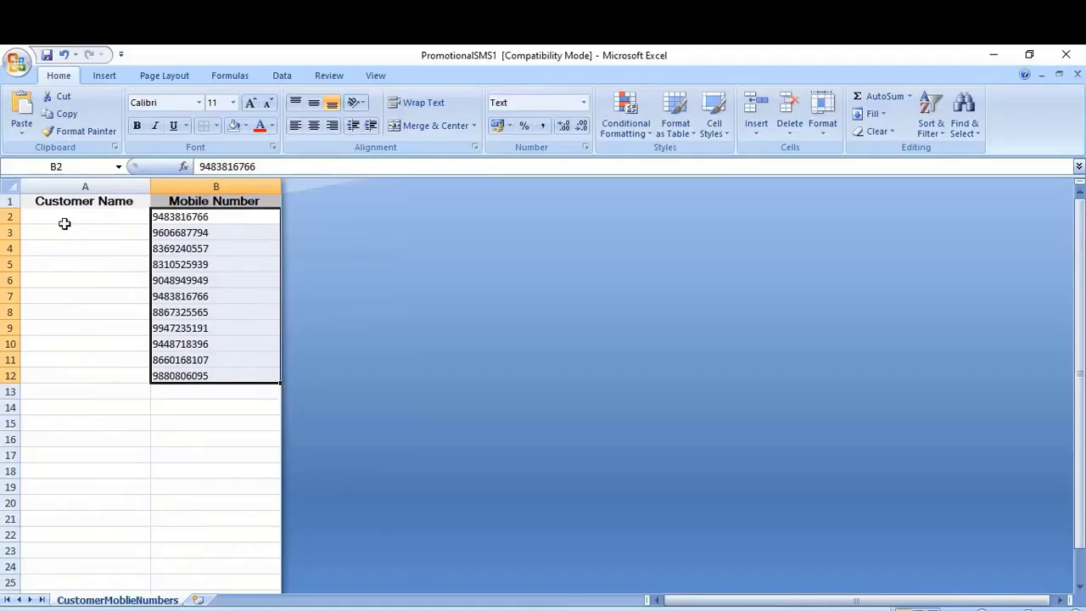
pyautogui.click(55, 216)
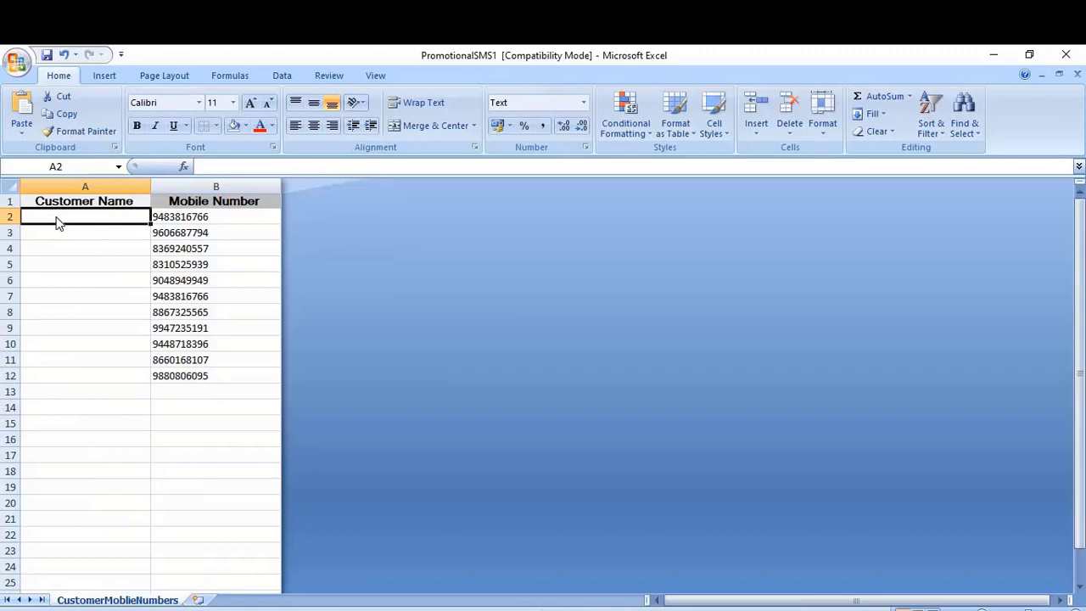
pyautogui.rightClick(58, 222)
pyautogui.click(89, 280)
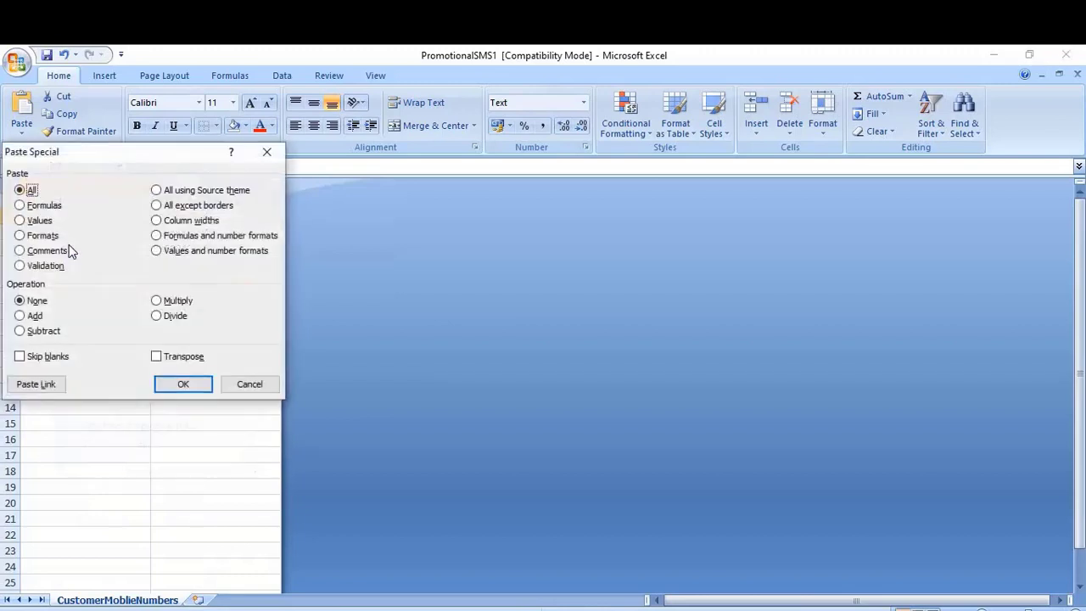
pyautogui.click(40, 221)
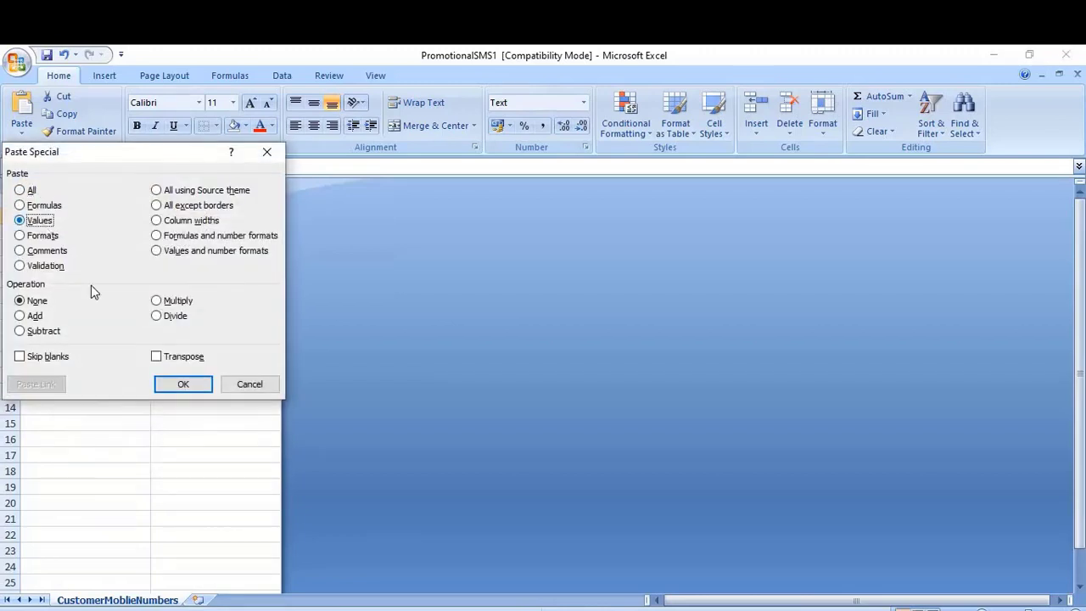
pyautogui.click(177, 385)
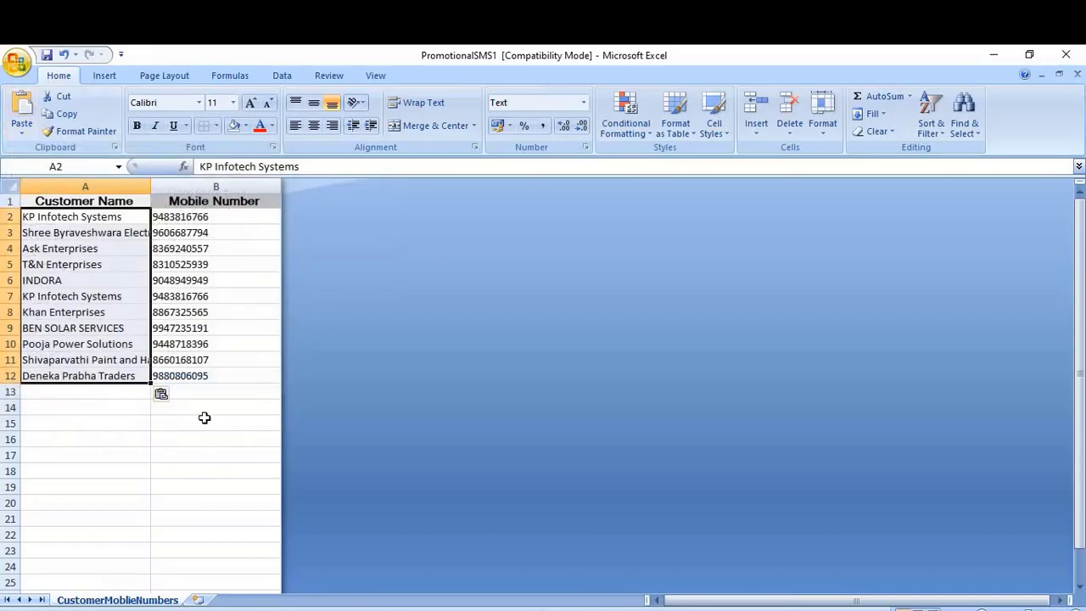
pyautogui.press('F12')
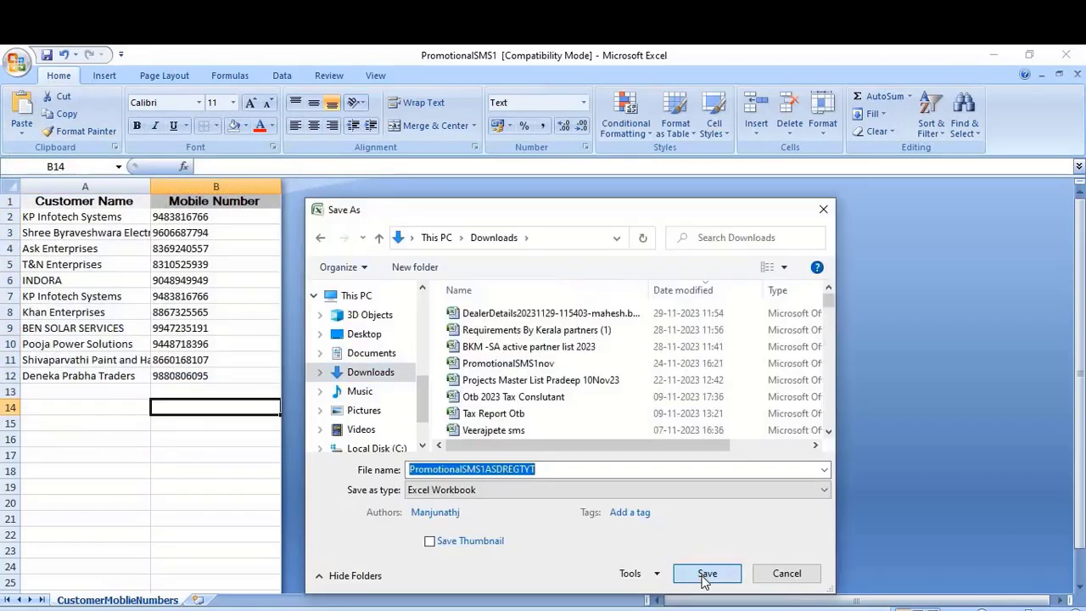
pyautogui.click(705, 572)
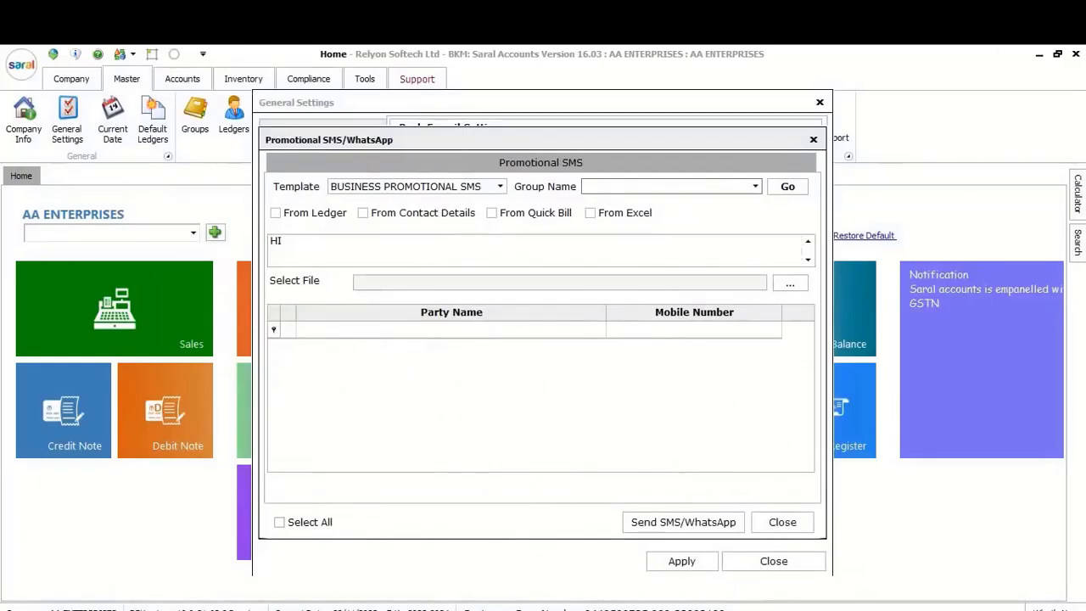
# Step: Load the customers from the saved Excel workbook into the party list
pyautogui.click(590, 212)
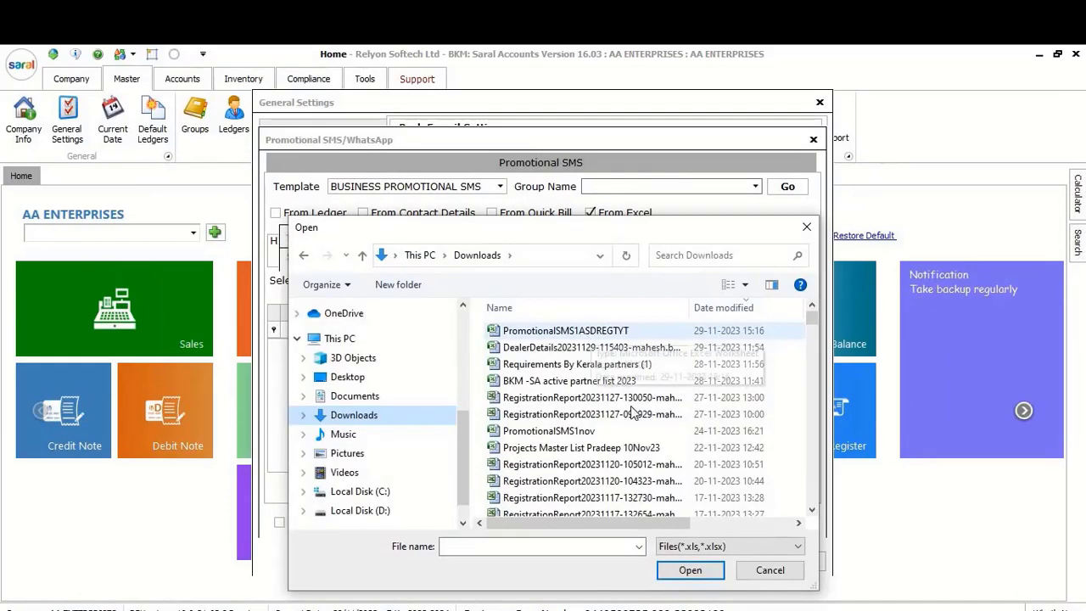
pyautogui.click(585, 330)
pyautogui.click(691, 570)
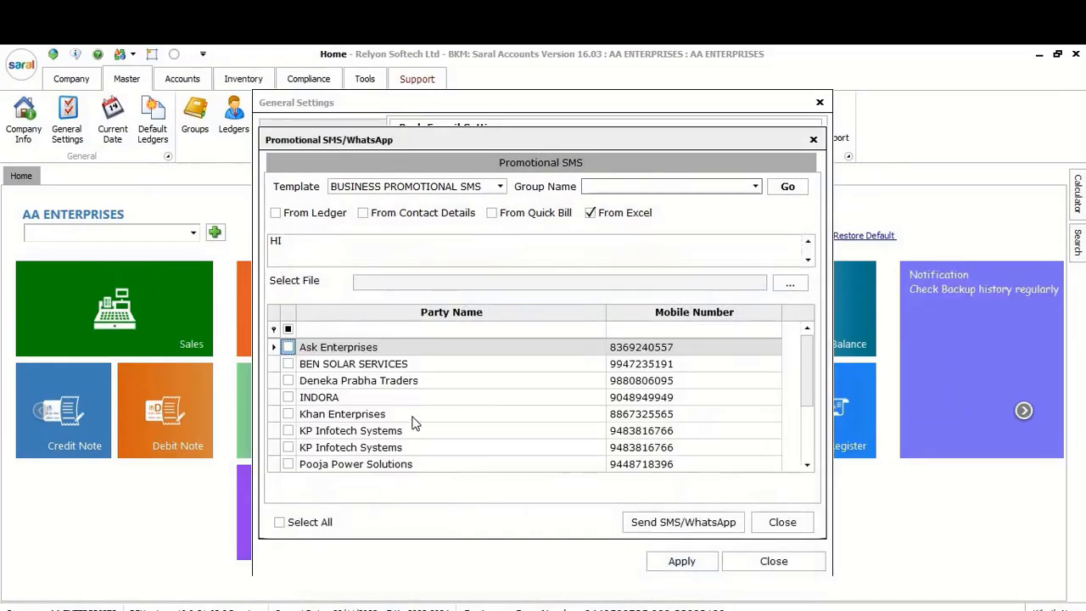
pyautogui.scroll(-2, 467, 394)
pyautogui.scroll(2, 490, 454)
# Step: Attach the Saral Billing Brochure PDF and send the promotional WhatsApp message to the parties
pyautogui.click(790, 284)
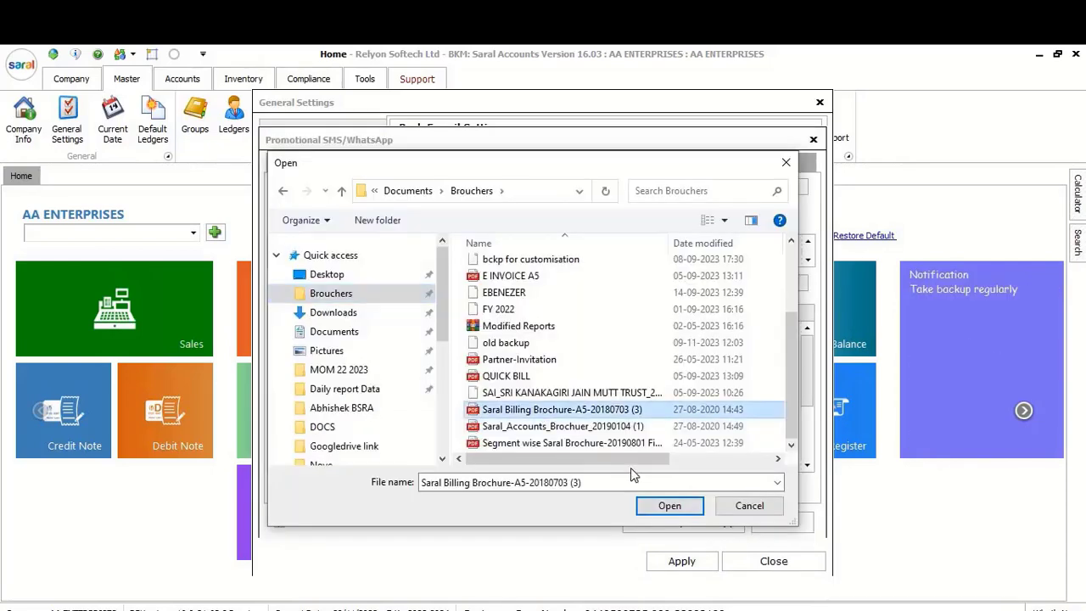
pyautogui.click(677, 511)
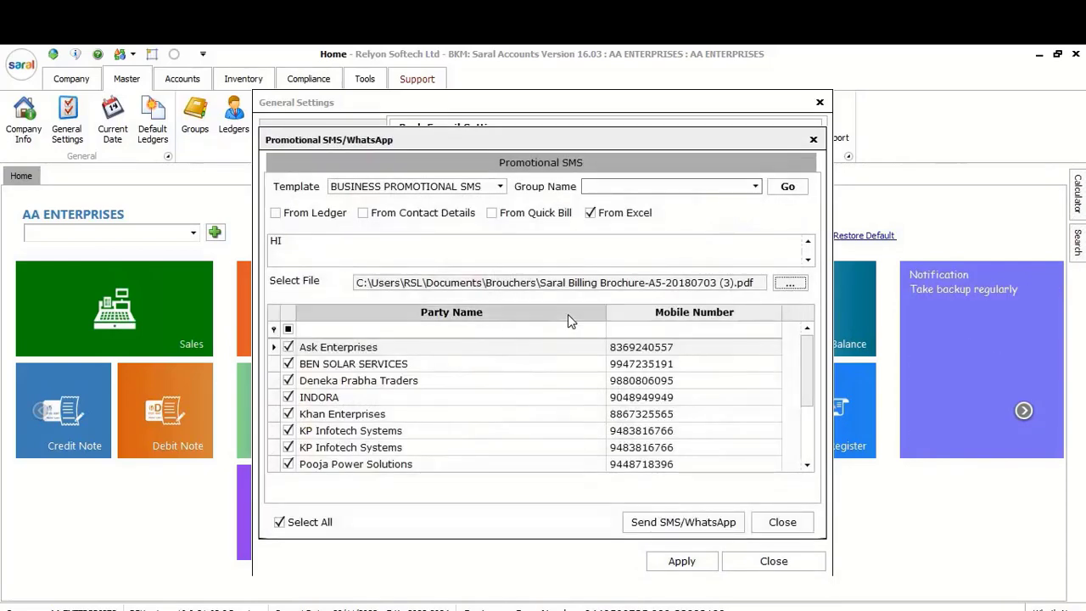
pyautogui.click(679, 522)
pyautogui.click(501, 358)
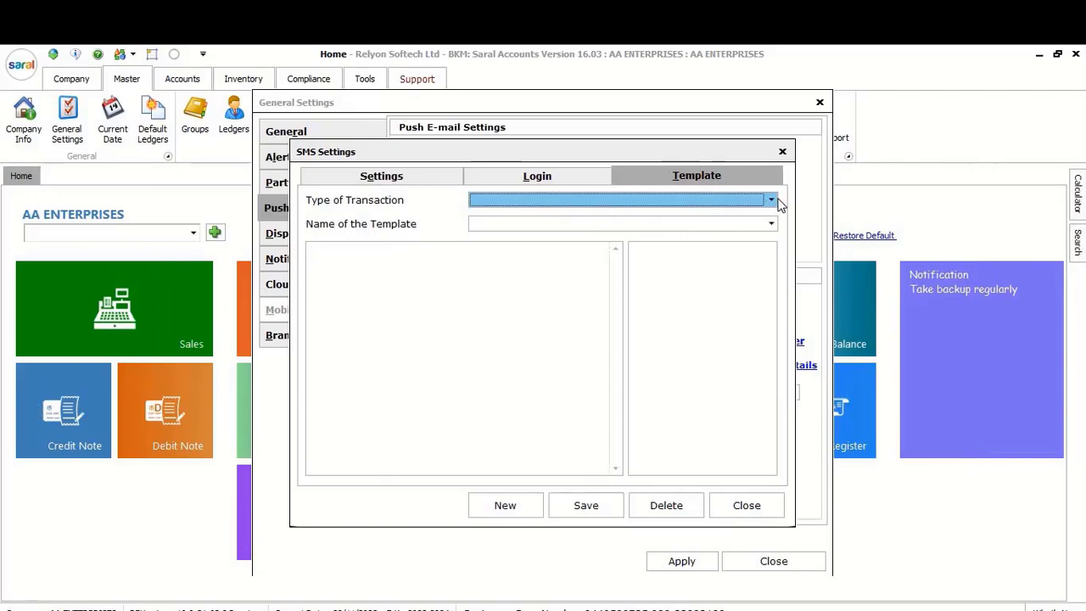
# Step: Load the FESTIVAL WISHES promotional template, attach images (3).jpg, and review the sent 2024 greeting
pyautogui.click(770, 200)
pyautogui.click(606, 265)
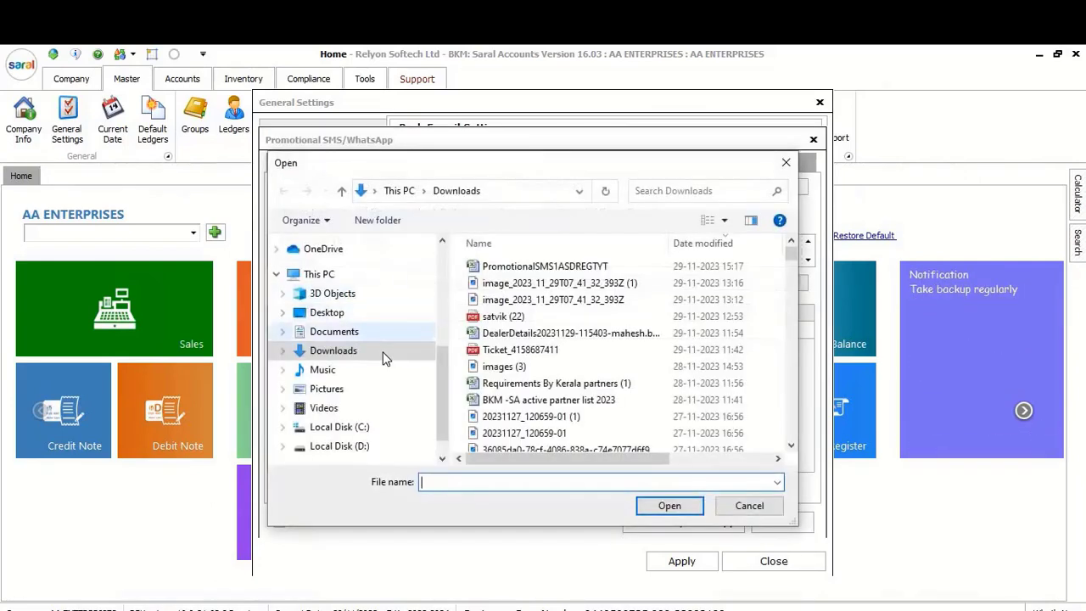
pyautogui.click(504, 366)
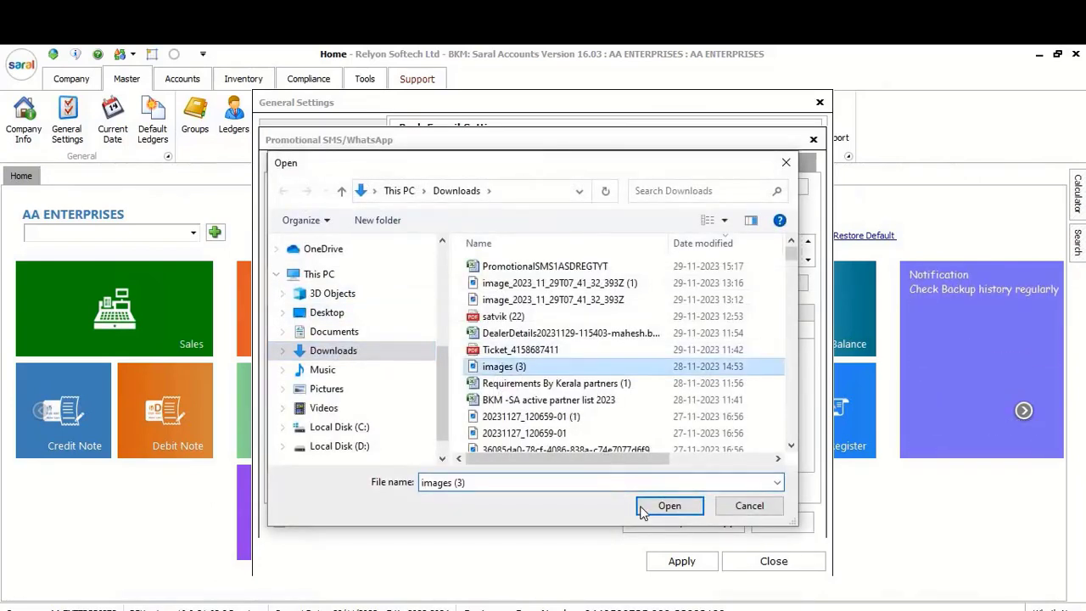
pyautogui.click(660, 506)
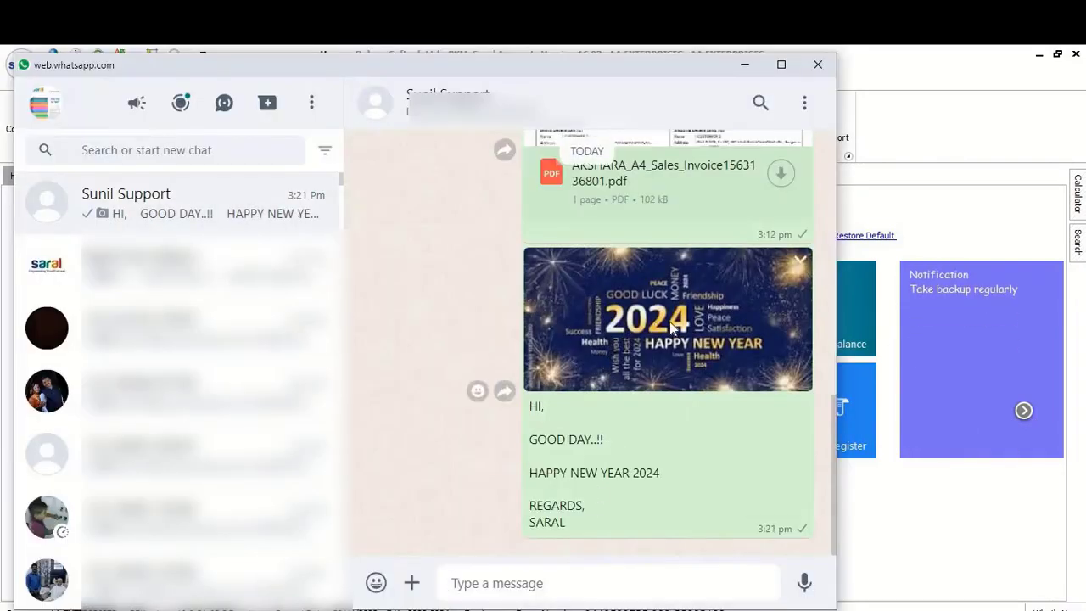
pyautogui.click(669, 323)
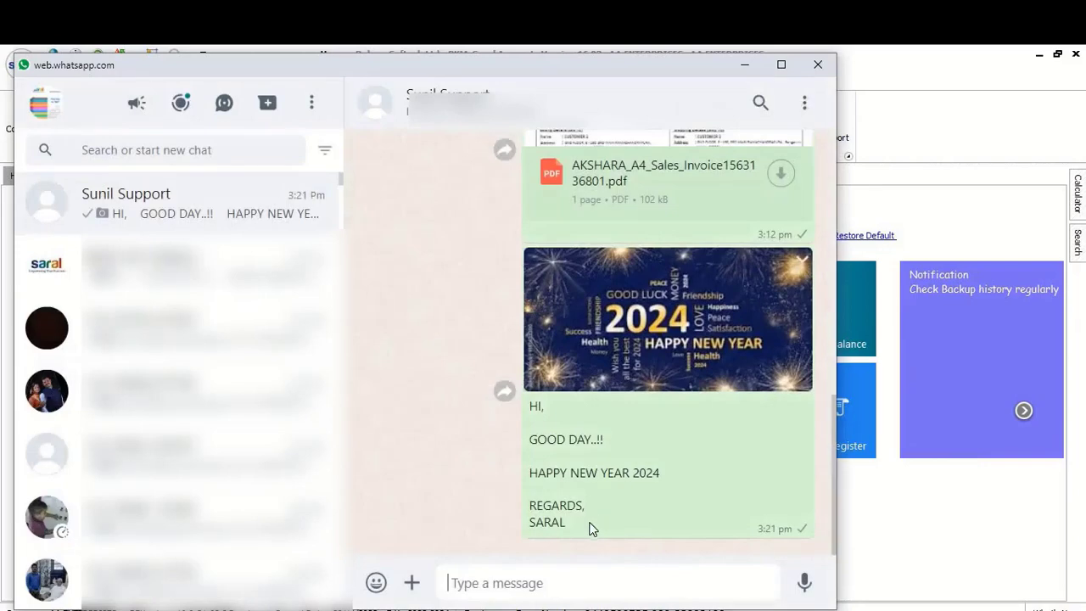
pyautogui.moveTo(586, 526); pyautogui.dragTo(476, 428)
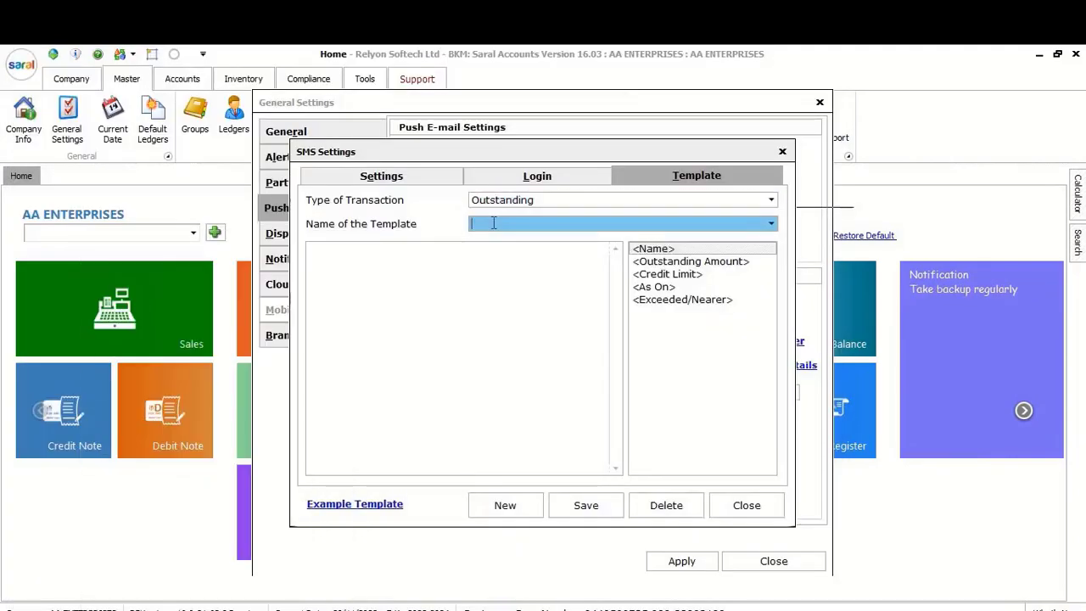
# Step: Save the Outstanding-type reminder template under the name 'ODI REMS'
pyautogui.write('OU')
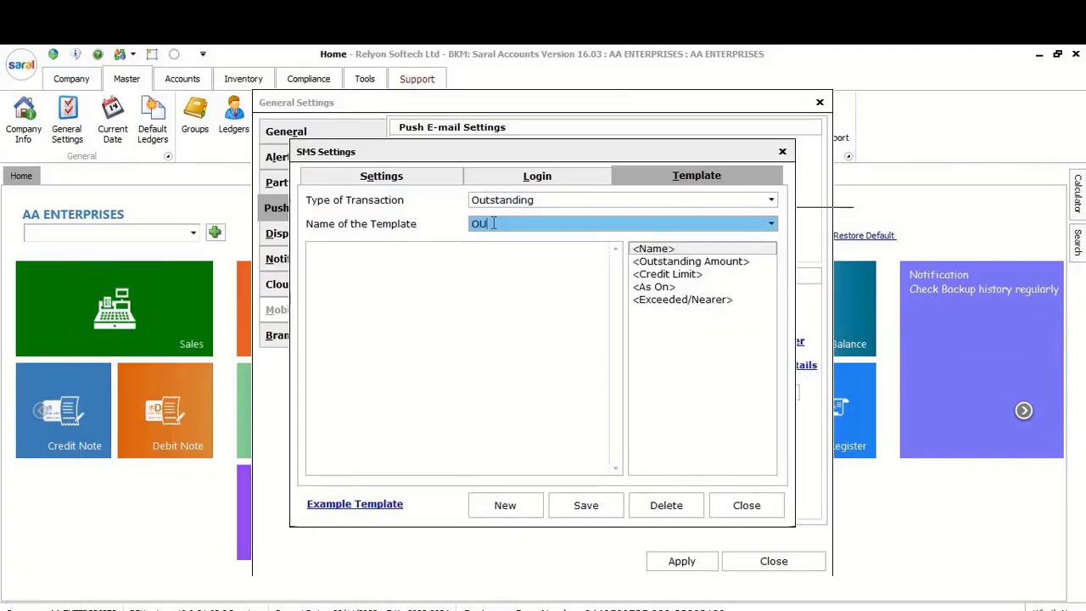
pyautogui.write('TSTANDING')
pyautogui.write(' REMIN')
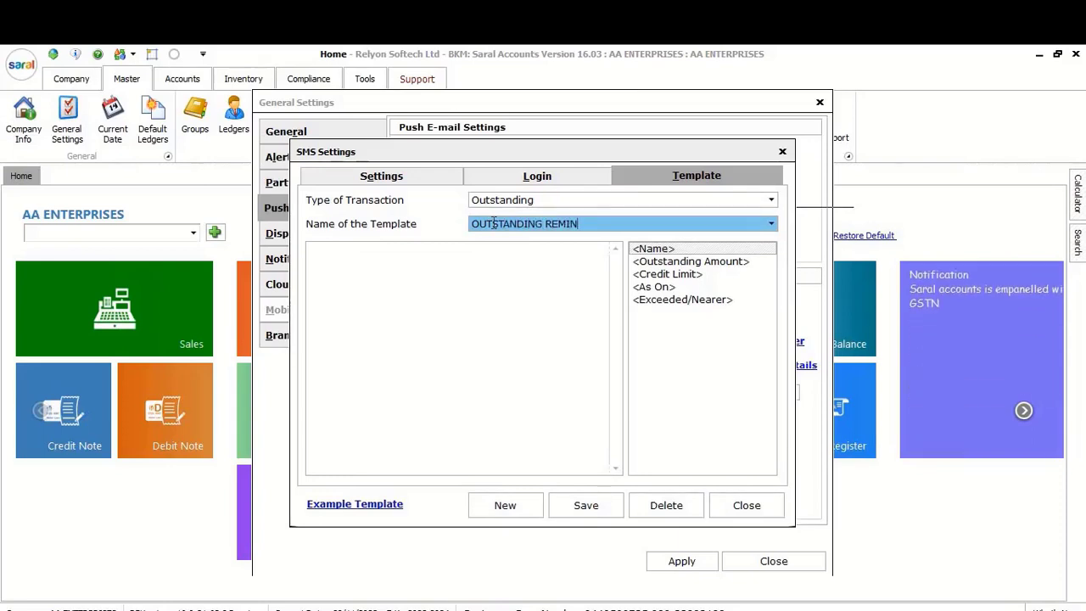
pyautogui.write('S')
pyautogui.click(615, 506)
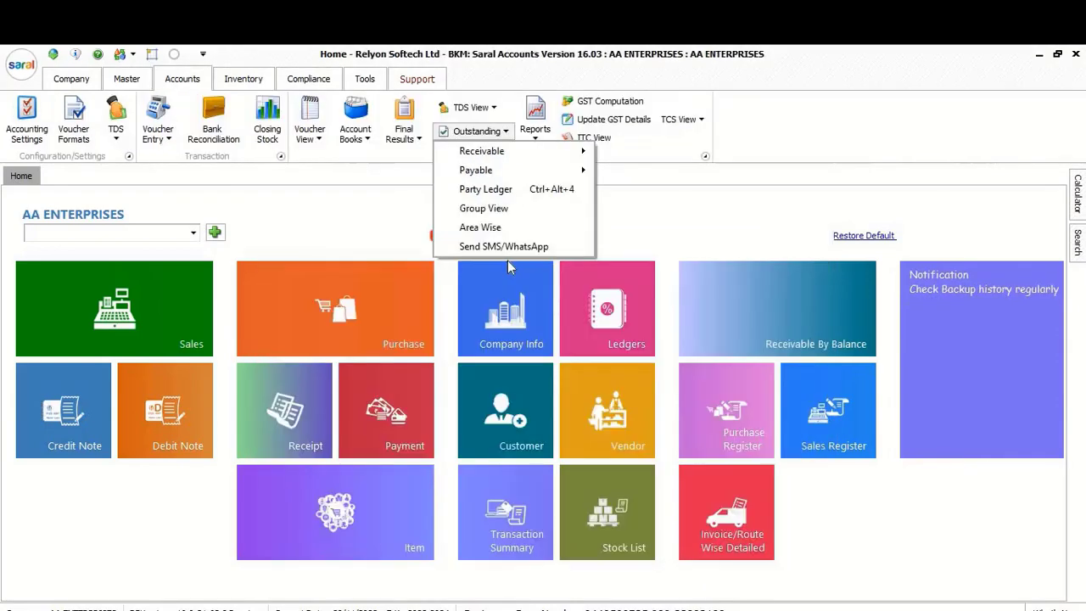
# Step: Choose the OUTSTANDING REMINDERS template and the Sundry Debtors (Customer) group for outstanding reminders
pyautogui.click(501, 255)
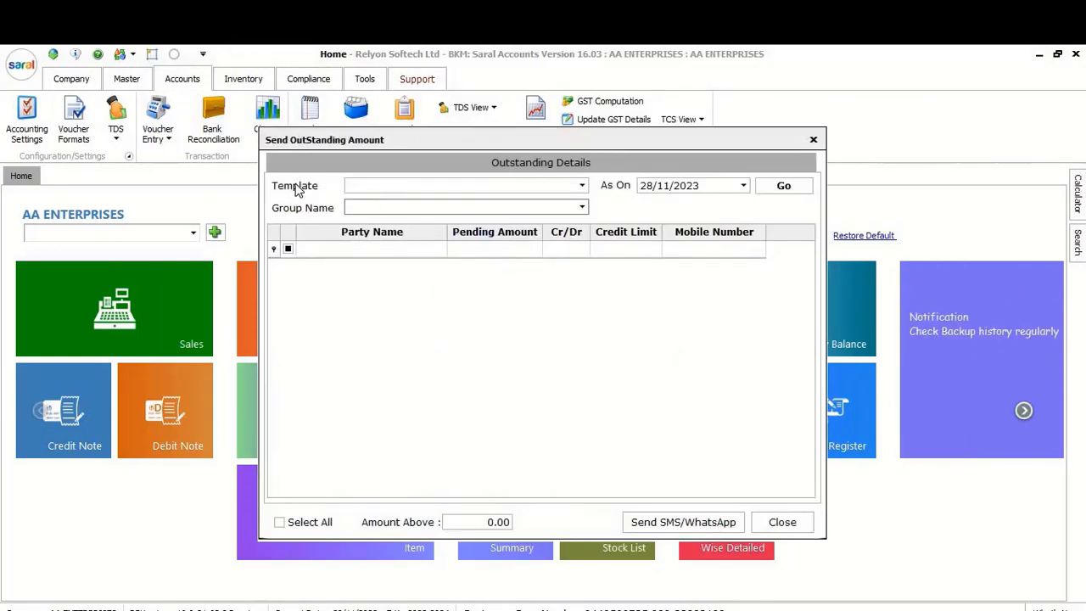
pyautogui.click(583, 186)
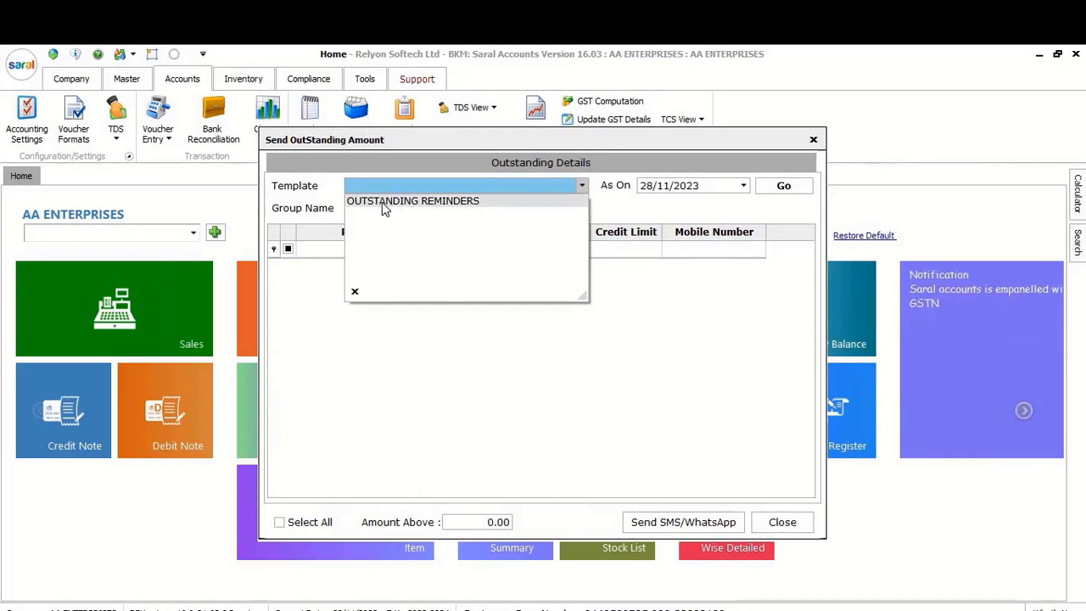
pyautogui.click(441, 201)
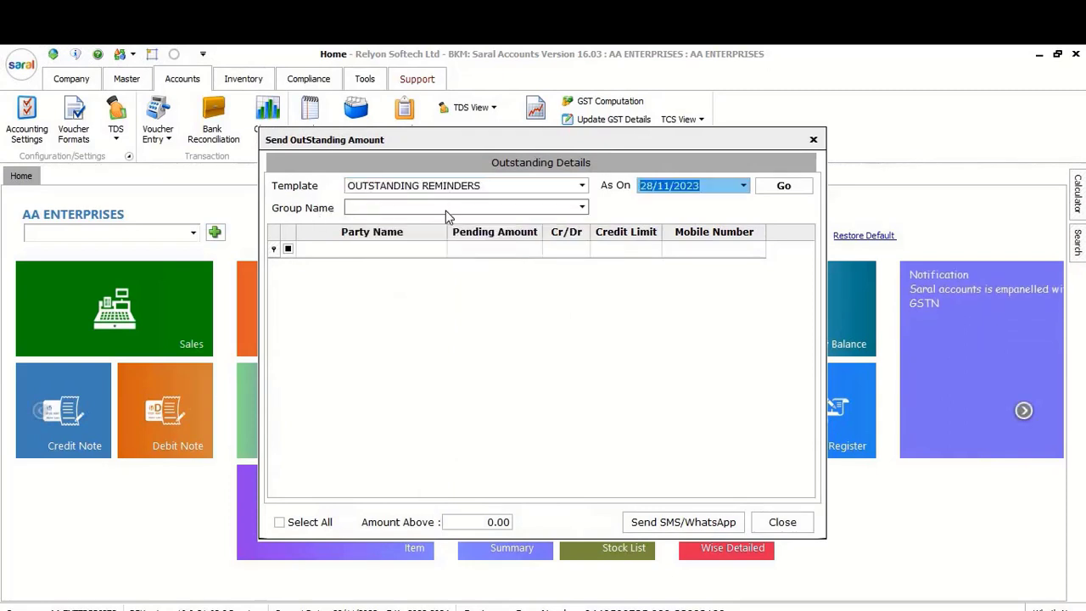
pyautogui.click(582, 207)
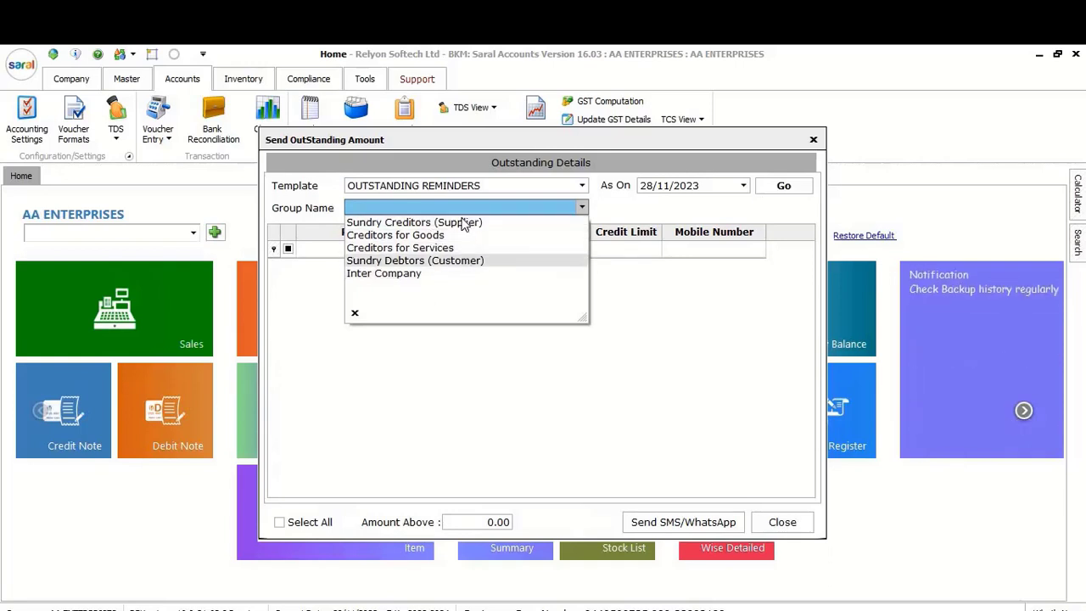
pyautogui.click(424, 264)
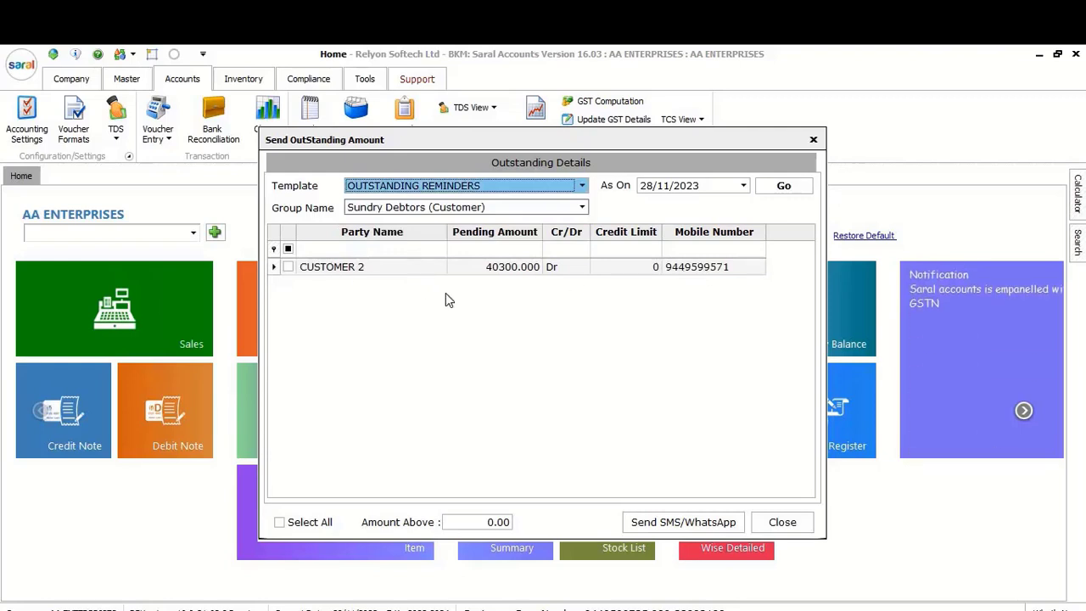
# Step: Send the WhatsApp reminder to CUSTOMER 2, who has 40,300 pending
pyautogui.click(288, 267)
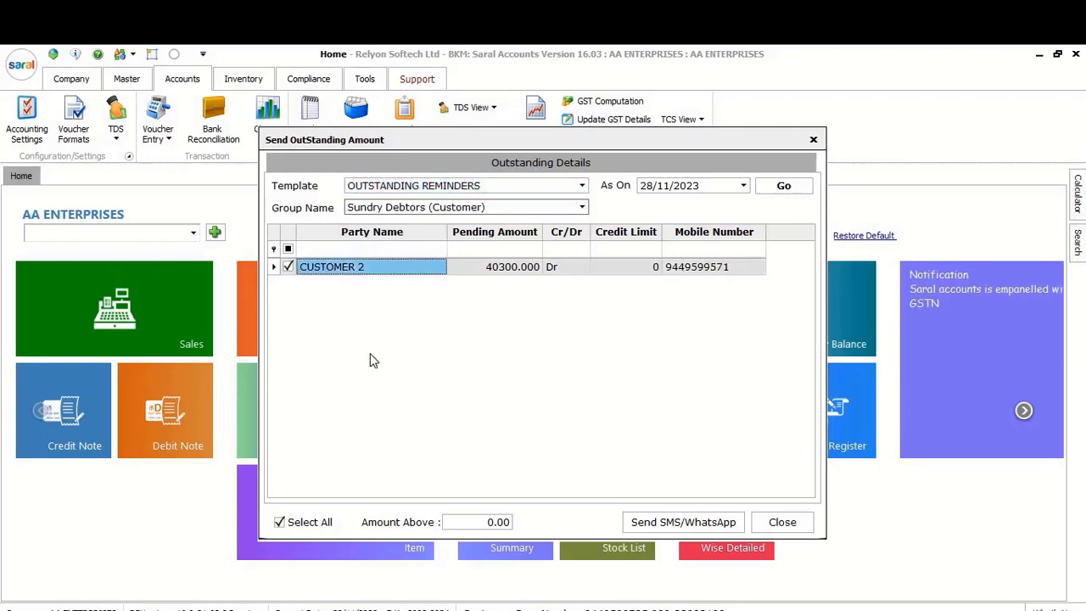
pyautogui.click(696, 522)
pyautogui.click(507, 356)
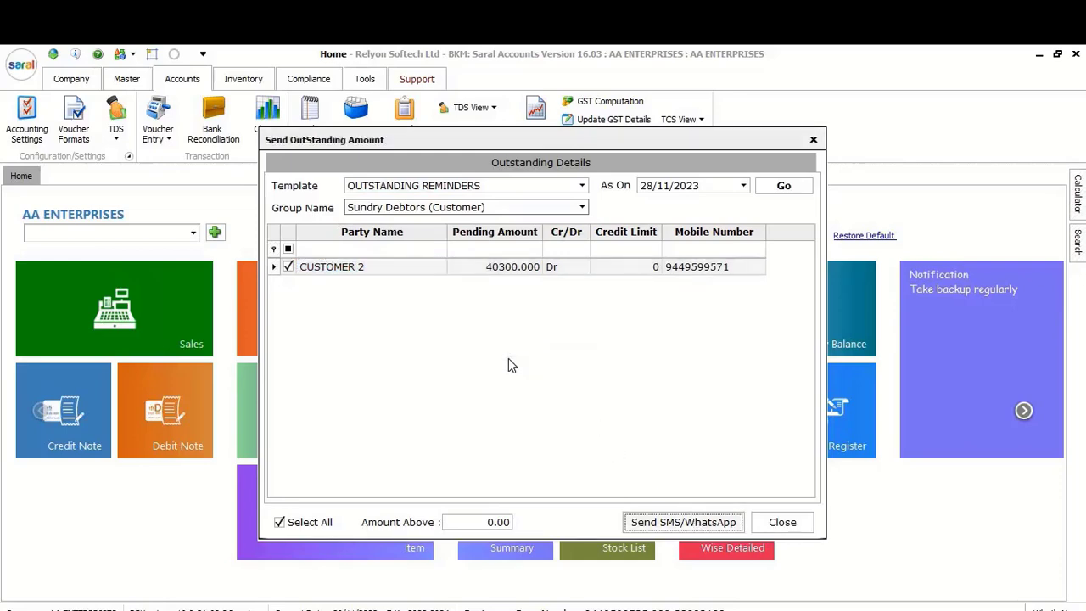
# Step: Acknowledge the sent notice and view the 40300.00 Dr reminder in CUSTOMER 2's WhatsApp chat
pyautogui.click(509, 361)
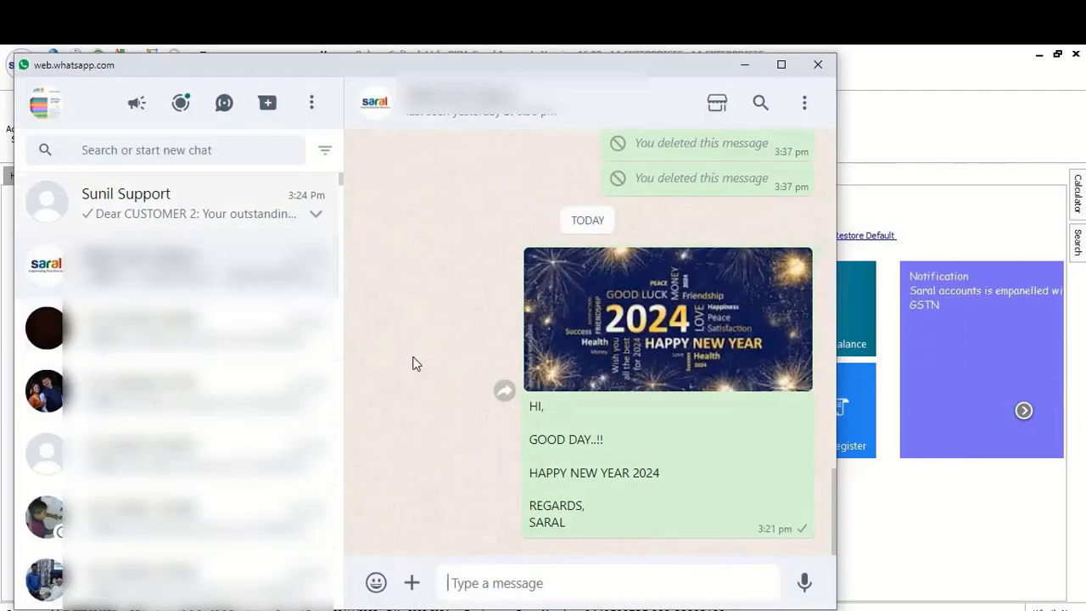